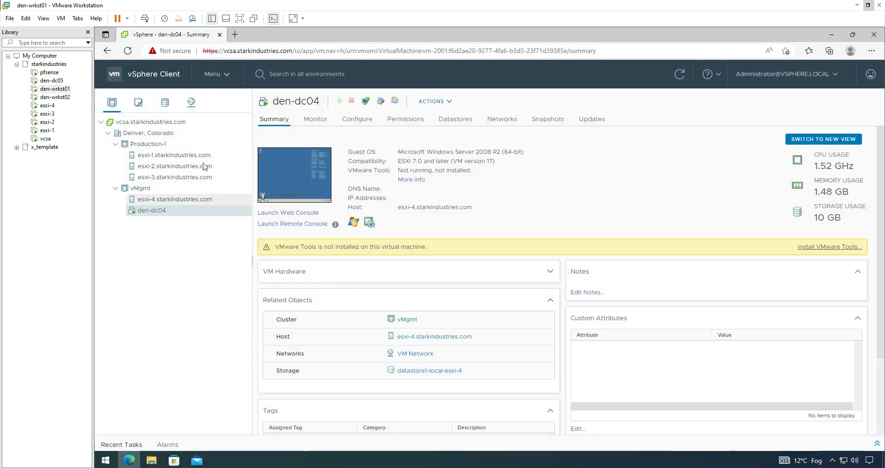
Step: Start the New Virtual Machine wizard with the Custom configuration
click(165, 102)
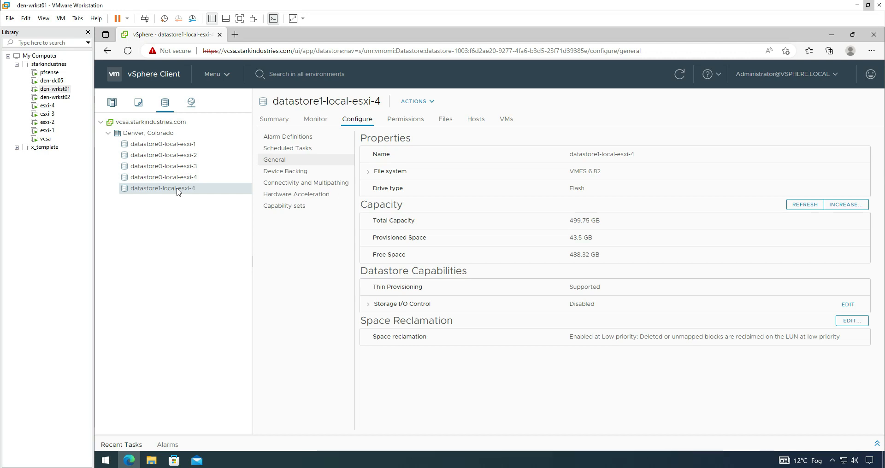
click(111, 104)
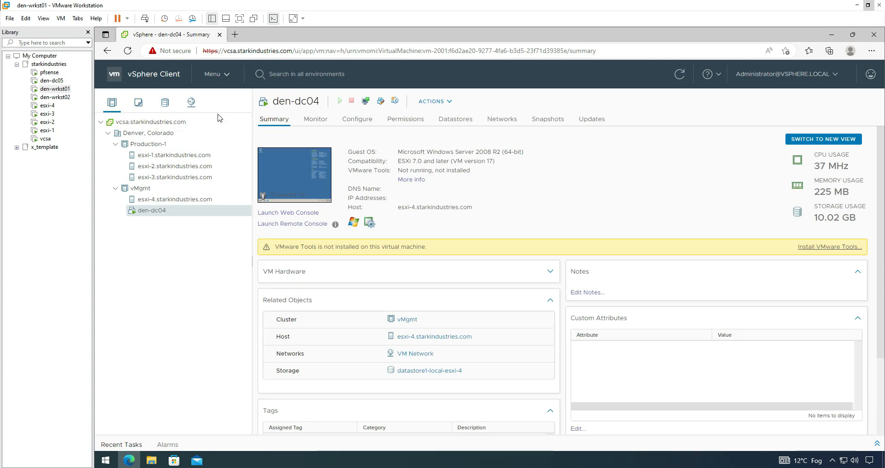
click(9, 21)
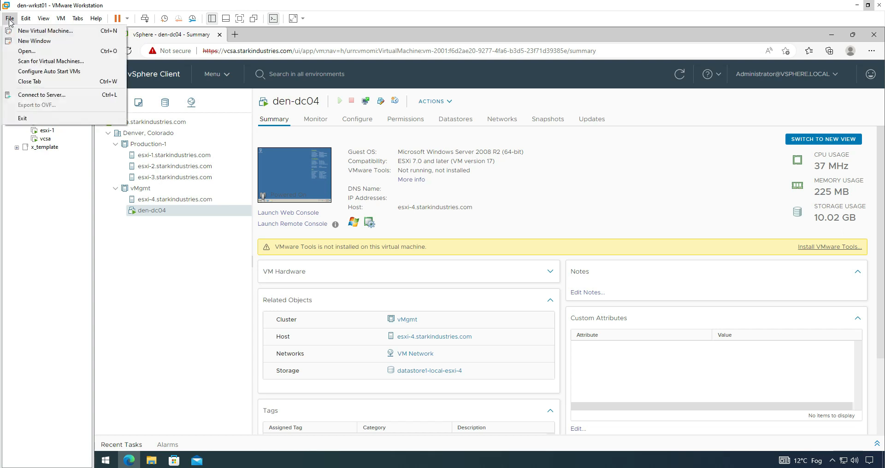
click(30, 30)
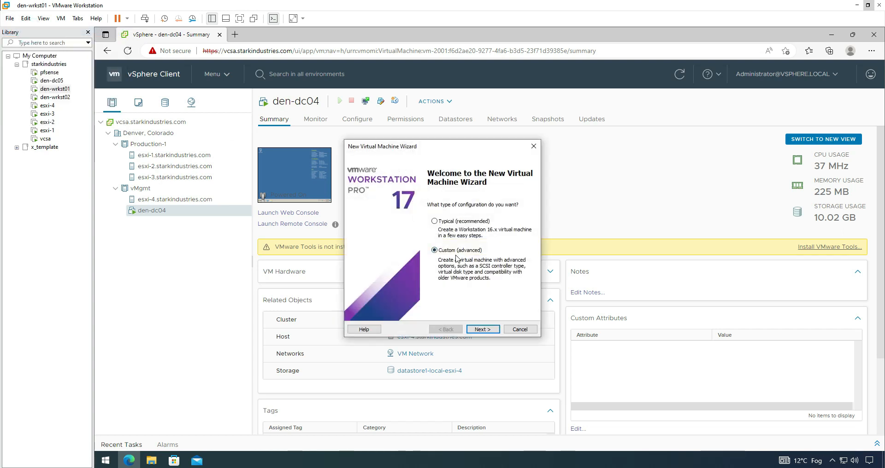
click(483, 328)
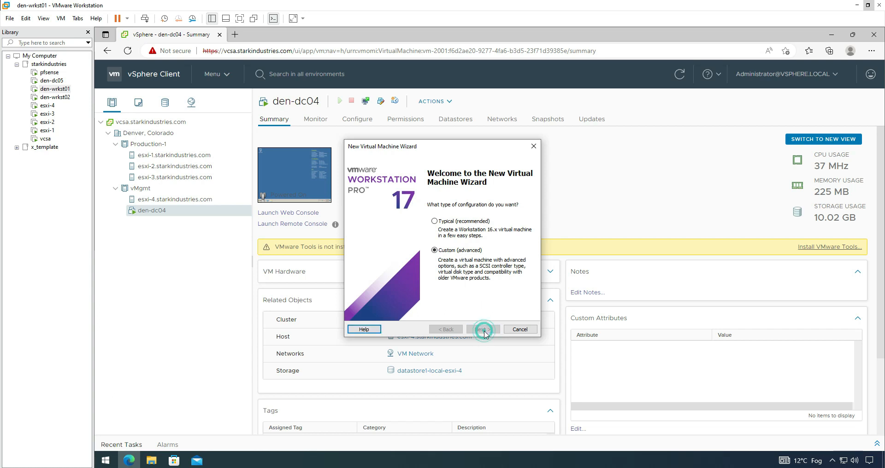
Step: Set hardware compatibility to Workstation 17.x and advance to guest OS installation
click(460, 195)
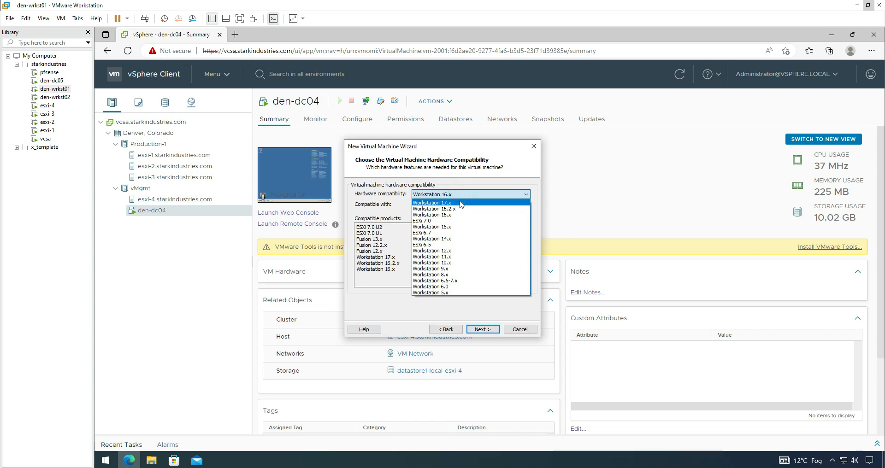
click(460, 203)
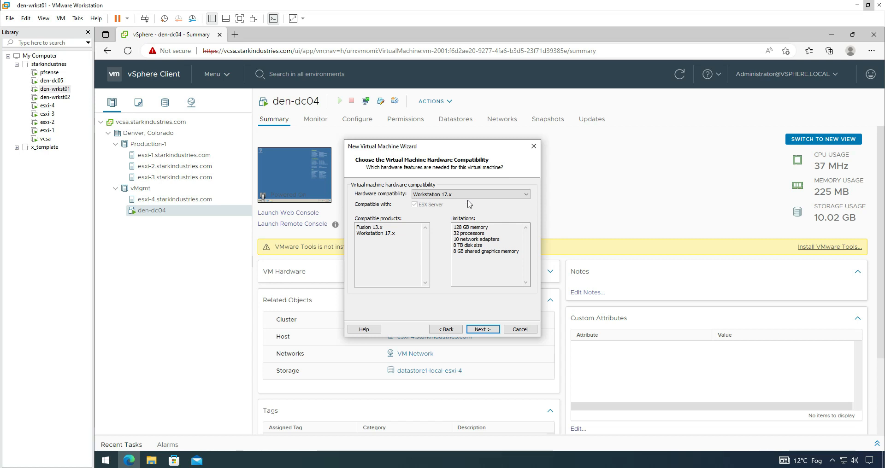
click(481, 329)
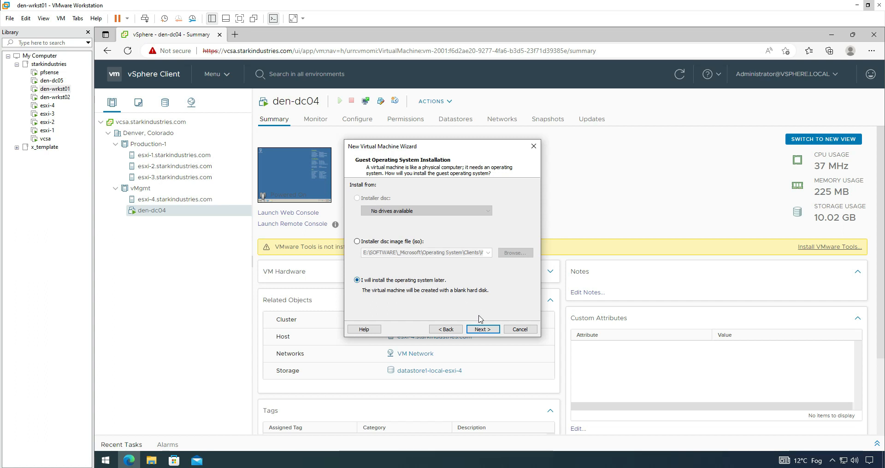
Step: Choose to install the OS later and set the guest OS to Other > FreeBSD 12 64-bit
click(481, 329)
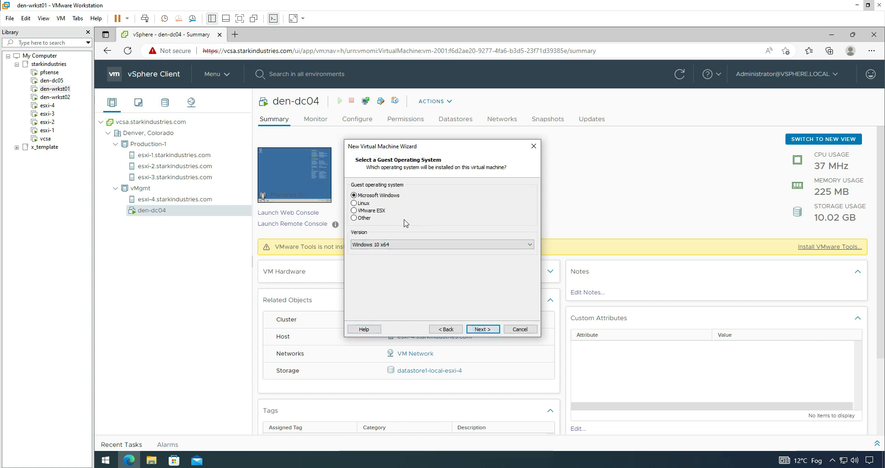
click(370, 219)
click(395, 244)
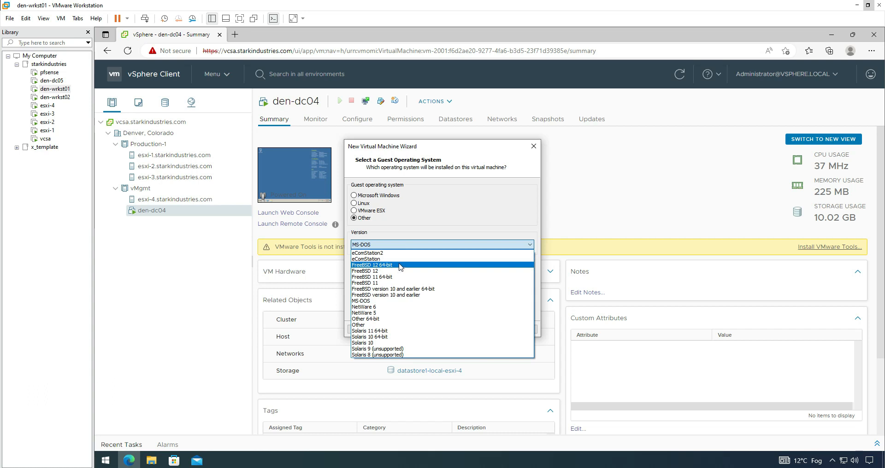
click(400, 265)
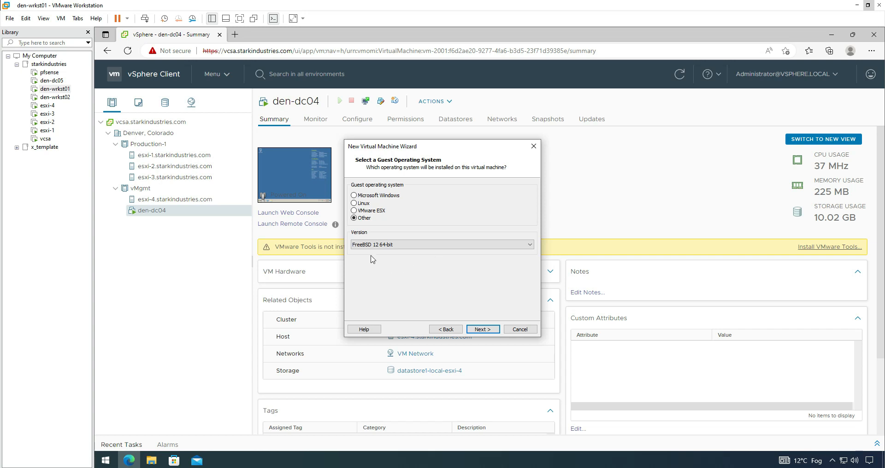
click(479, 329)
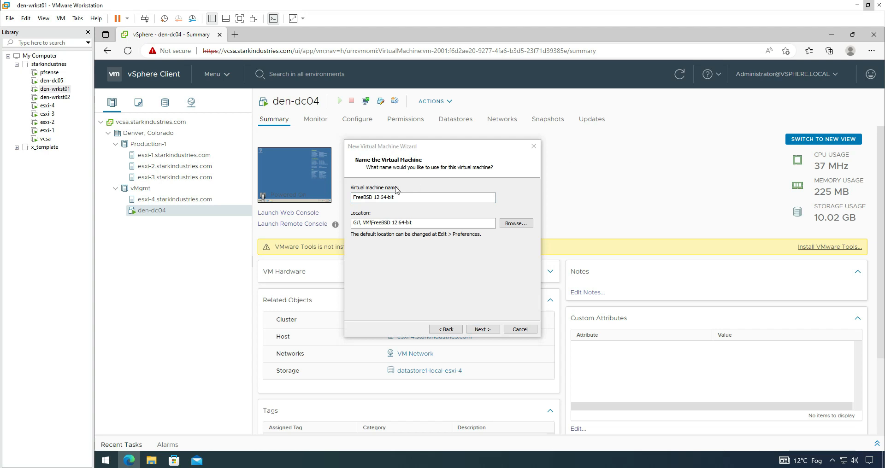
Step: Set the location to G:\_VM\vsphereESX\TrueNAS01 and name the machine TrueNAS01
triple_click(417, 223)
text(G:\_VM\vsphereESX\TrueNAS01)
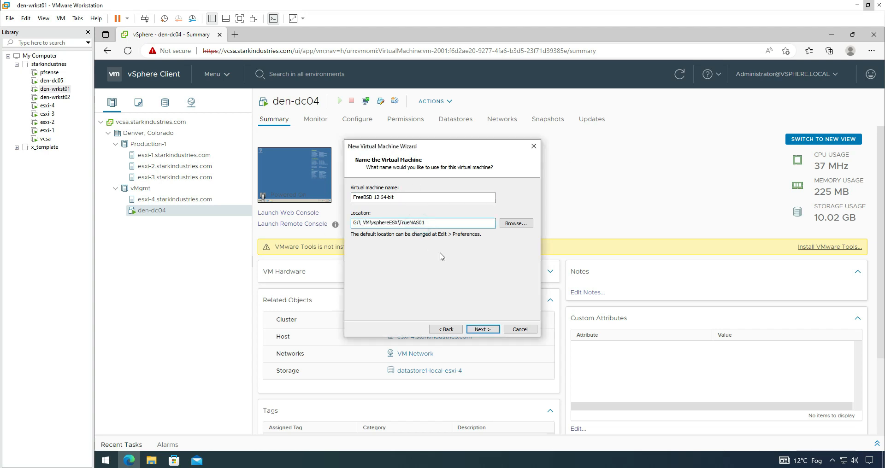
drag(400, 223, 441, 224)
key(ctrl+c)
triple_click(401, 198)
key(ctrl+v)
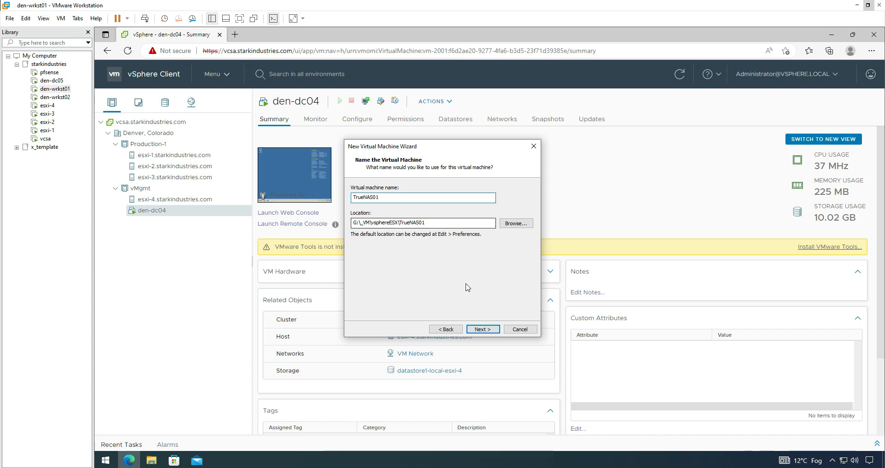
click(482, 329)
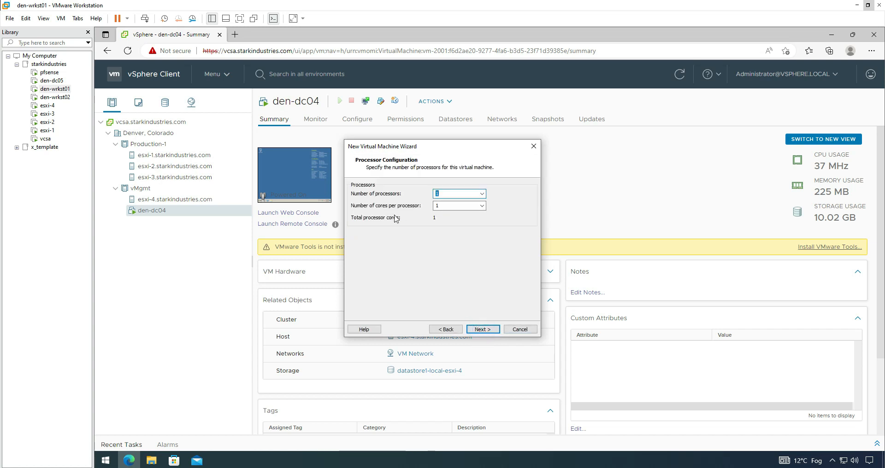
Step: Assign 2 processors with 2 cores each and raise memory to 8192 MB (8 GB)
text(2)
click(442, 205)
text(2)
click(481, 330)
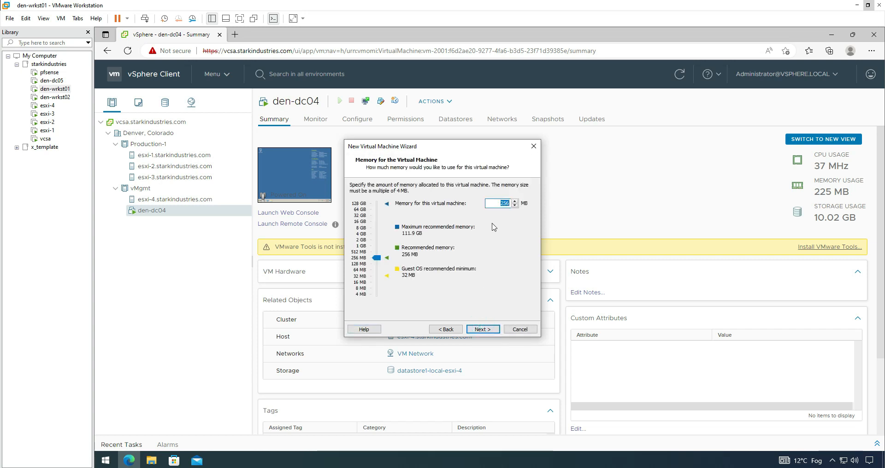
drag(377, 258, 379, 231)
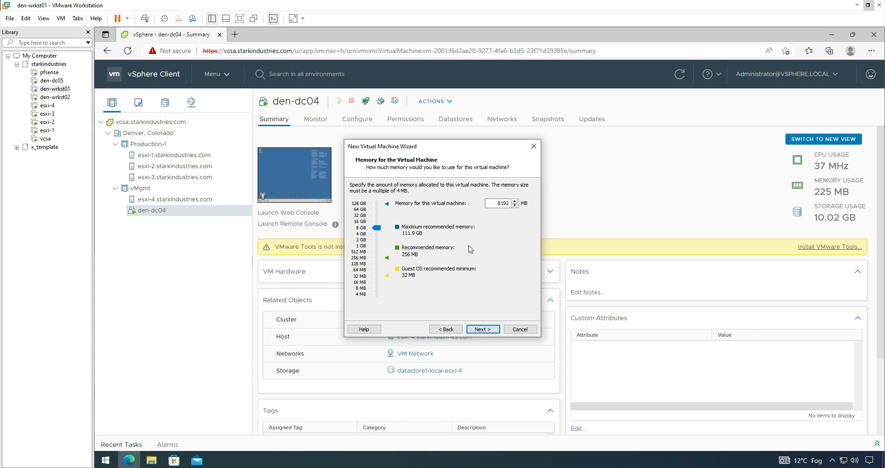
click(488, 329)
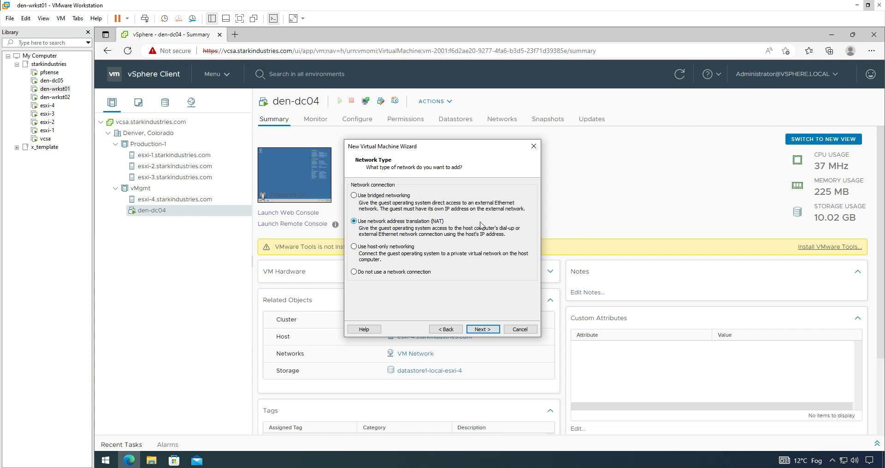
Step: Keep the NAT, LSI Logic and SCSI defaults, and create a new 50 GB single-file disk
click(483, 329)
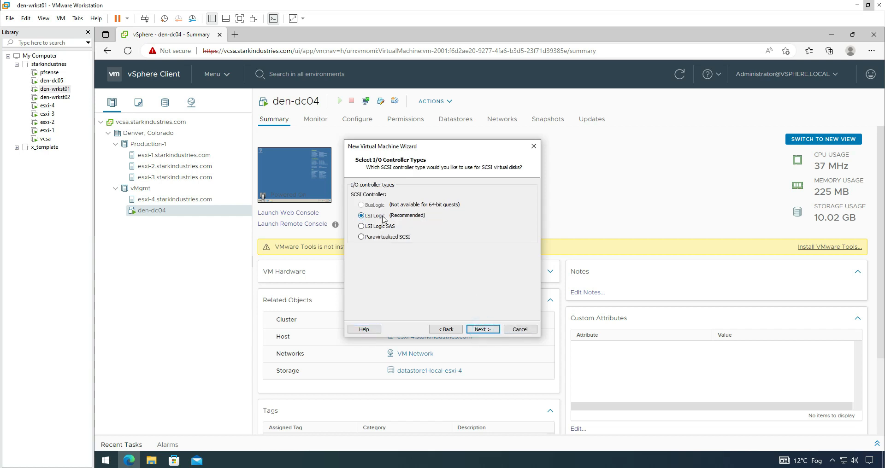
click(483, 329)
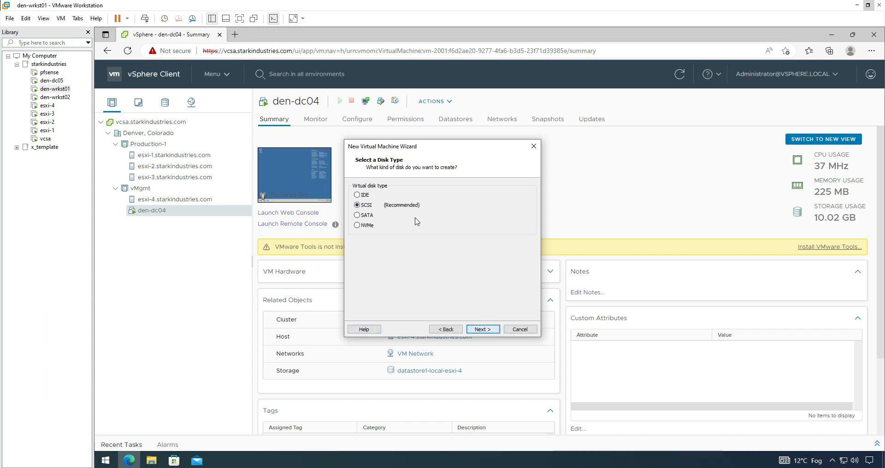
click(481, 329)
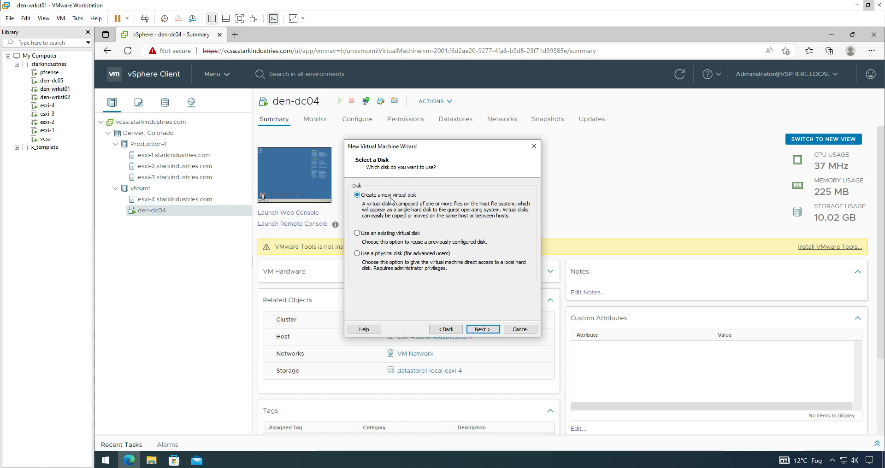
click(478, 330)
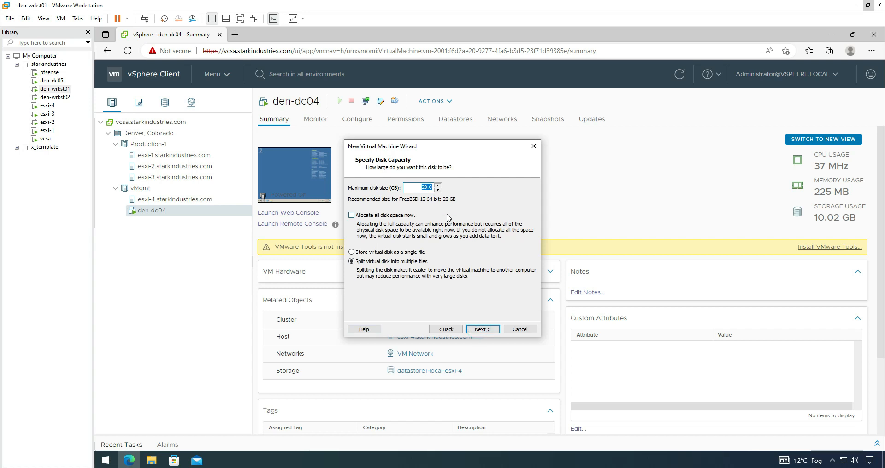
text(50)
click(372, 254)
click(483, 329)
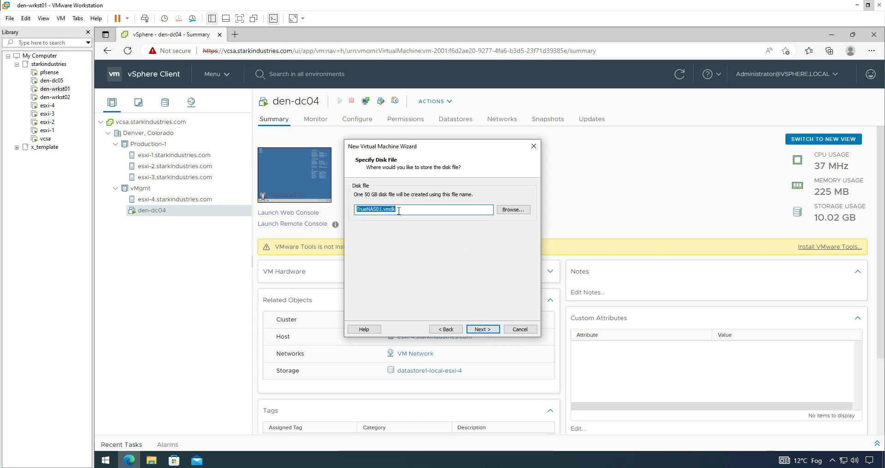
Step: Prefix the disk file with 01_OS_ to make it 01_OS_TrueNAS01.vmdk
click(382, 209)
key(Home)
text(01_OS_)
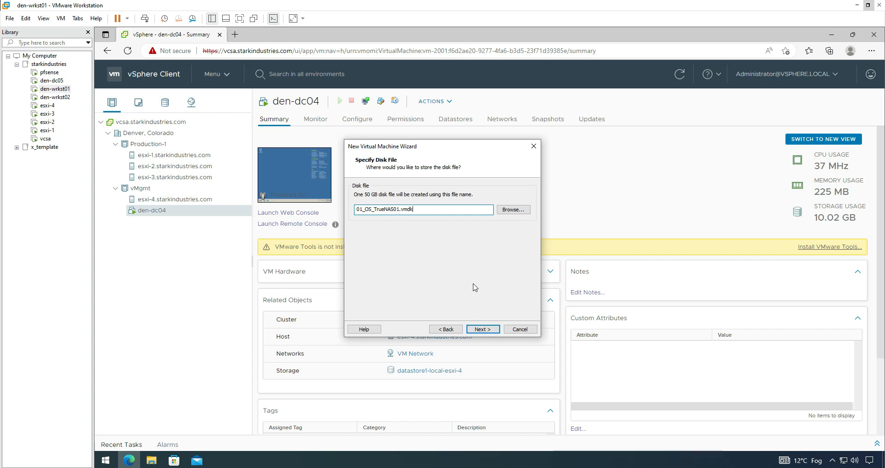
click(482, 330)
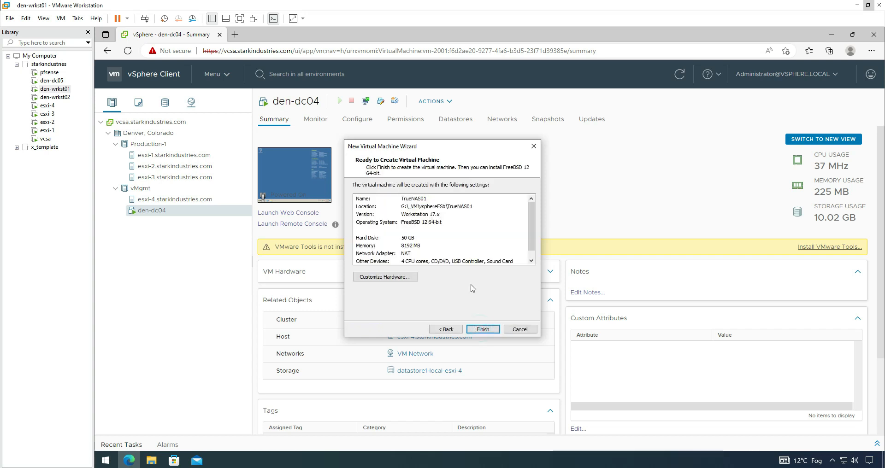
Step: Finish creating TrueNAS01, move it into the starkindustries folder, and select it
drag(530, 210, 527, 177)
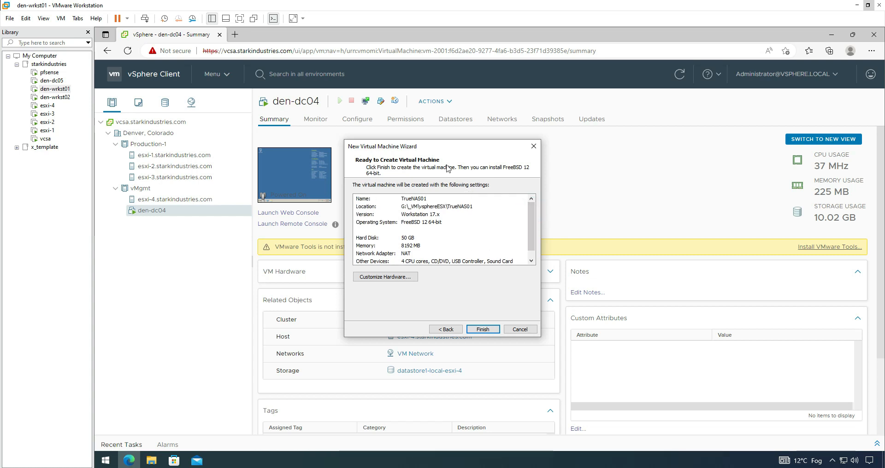
drag(530, 211, 534, 248)
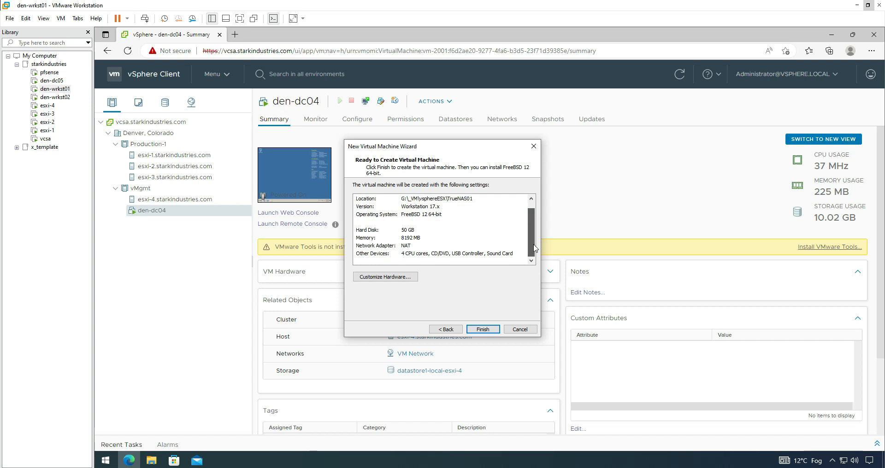
click(482, 330)
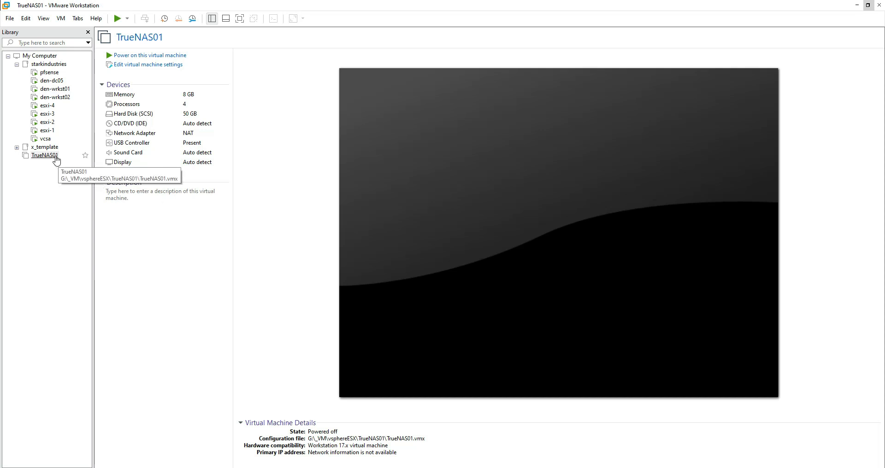
drag(56, 159, 77, 86)
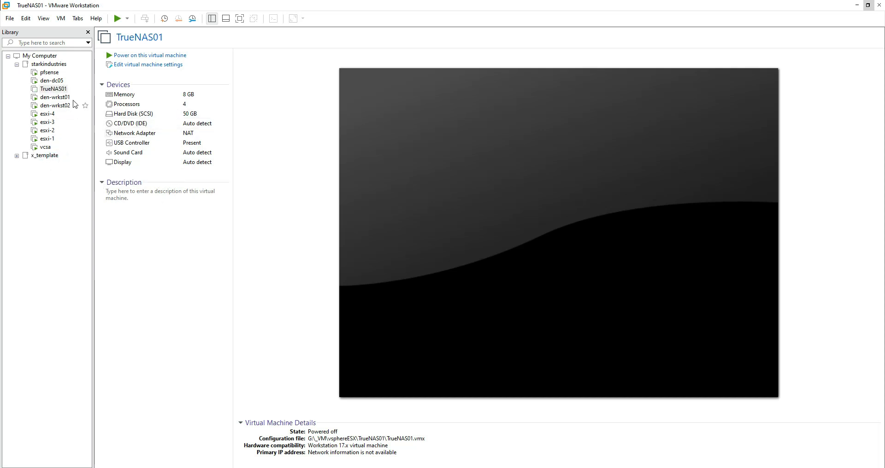
click(63, 90)
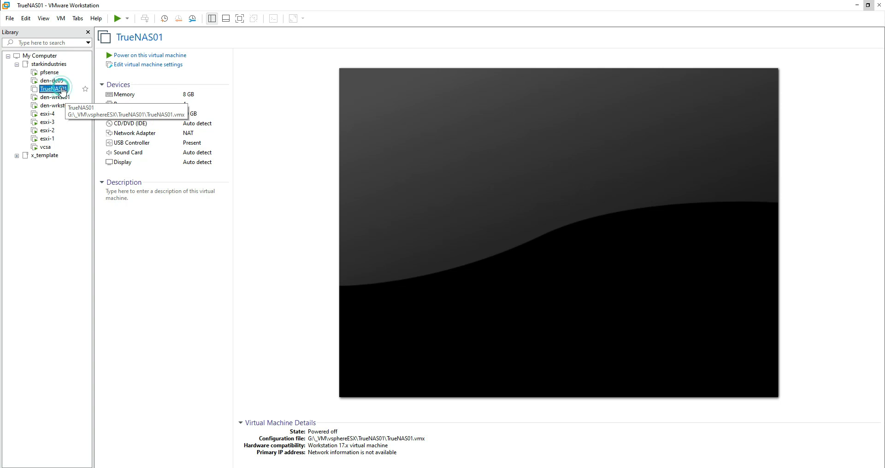
Step: Switch TrueNAS01's network adapter from NAT to LAN segment 1_Strg_10.1.1.x and save
click(195, 66)
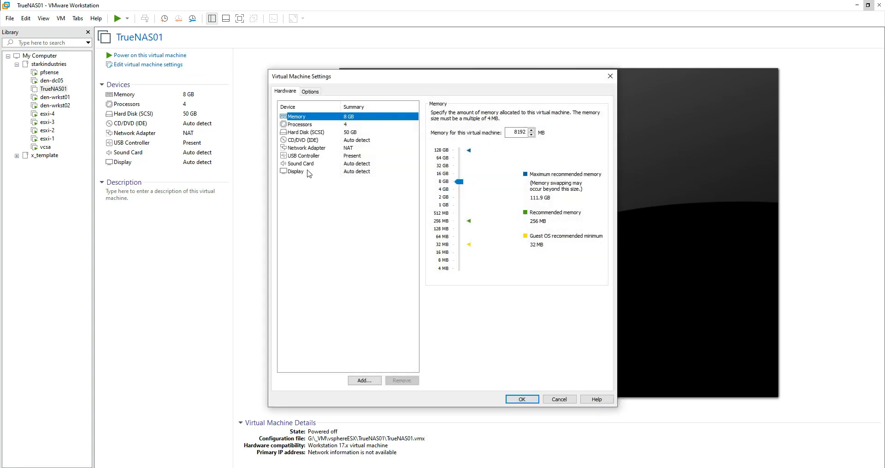
click(328, 148)
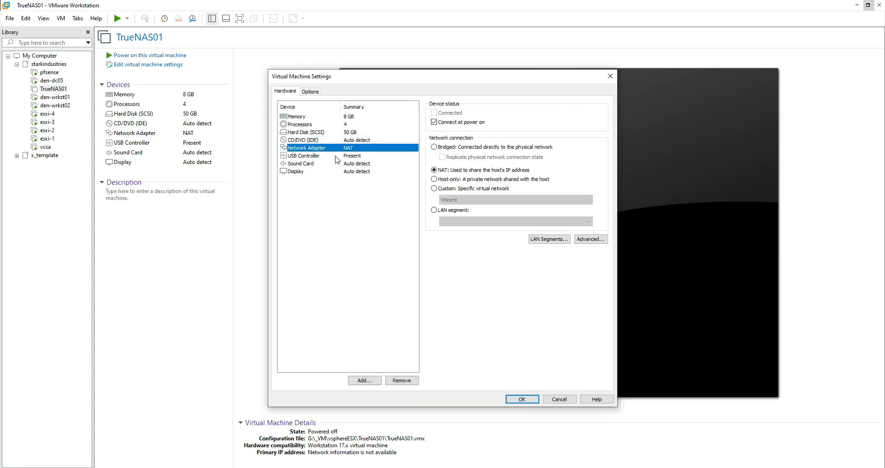
click(438, 211)
click(466, 223)
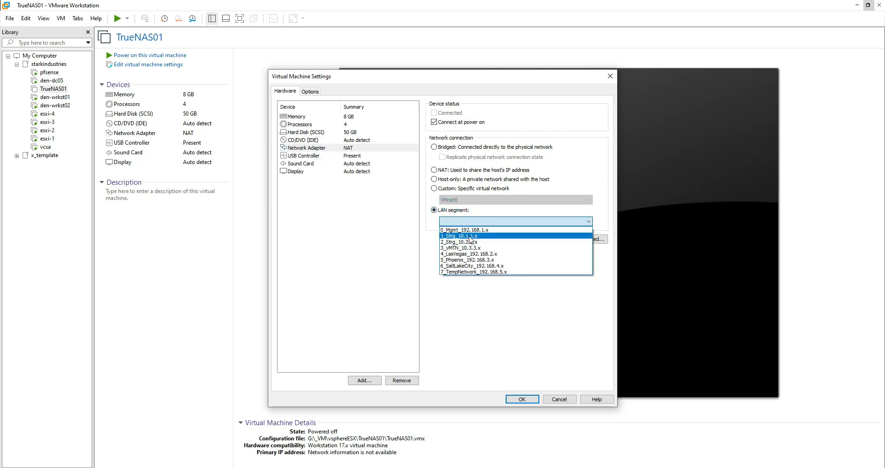
click(465, 235)
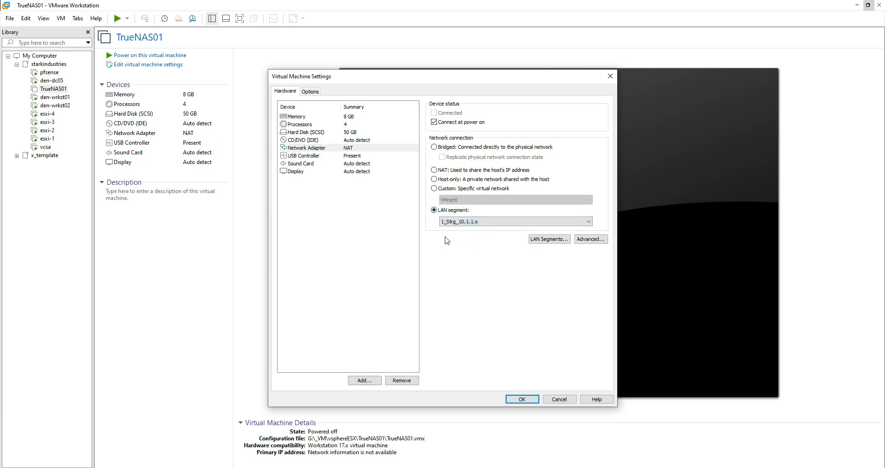
click(368, 148)
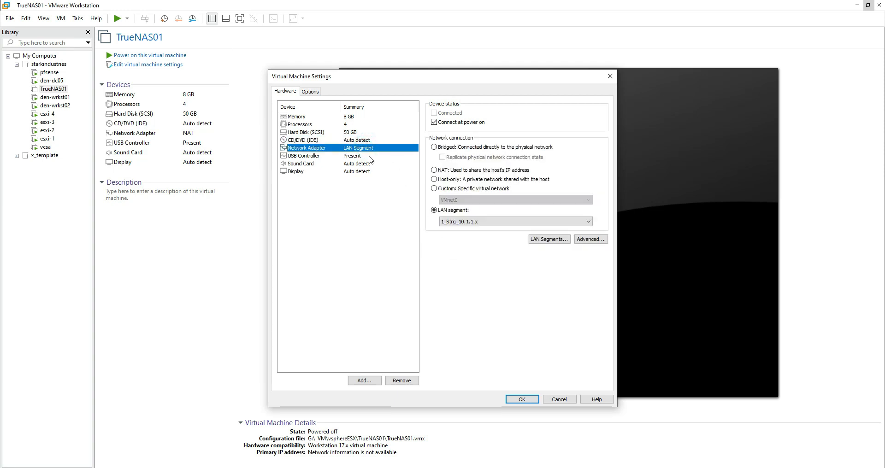
click(355, 133)
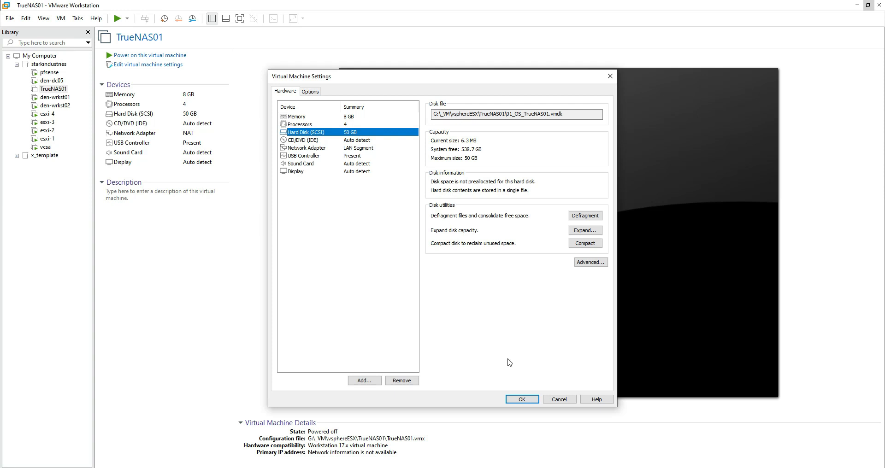
click(522, 400)
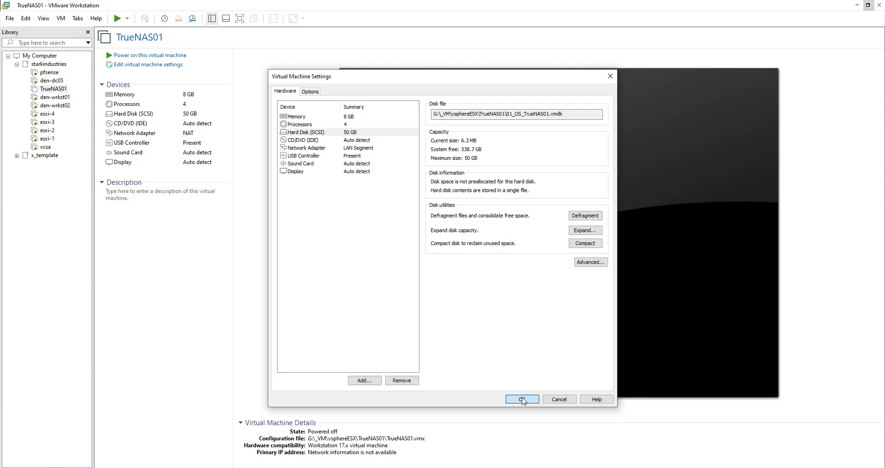
click(522, 399)
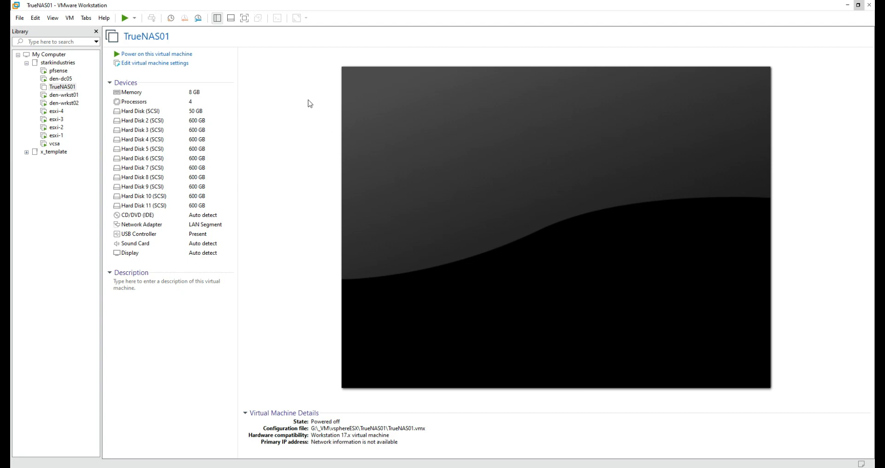
Step: Review TrueNAS01's 50 GB boot disk and ten 600 GB data disks, then select CD/DVD (IDE)
click(198, 65)
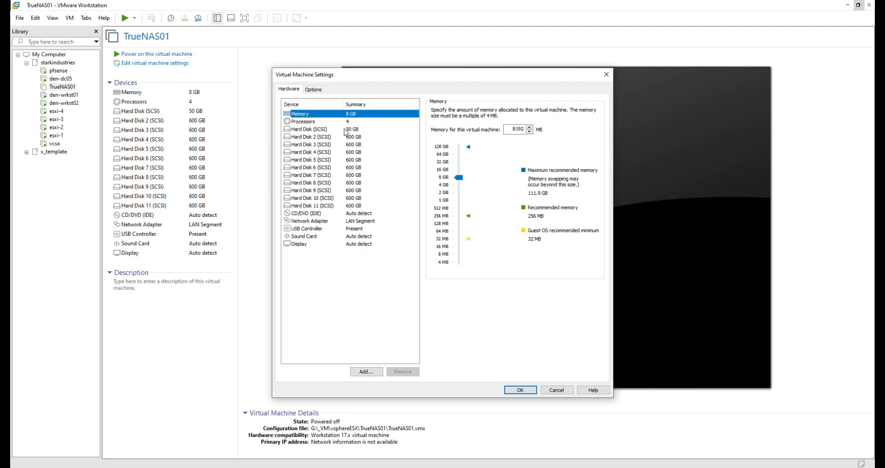
click(345, 130)
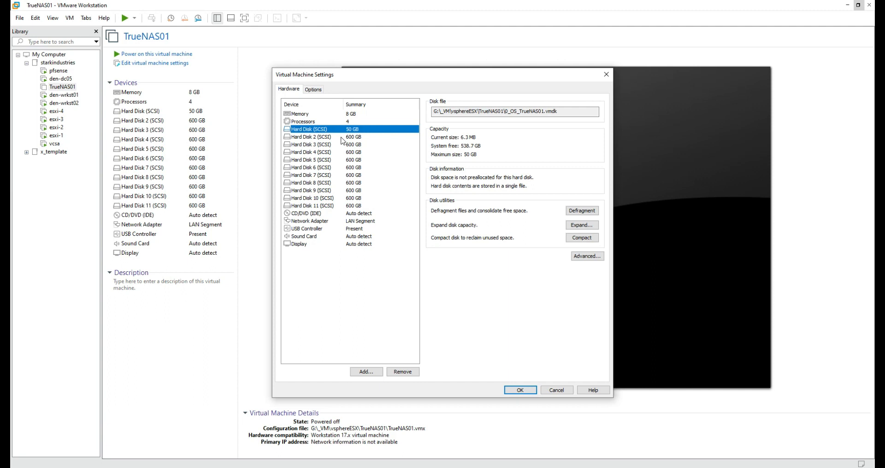
click(343, 138)
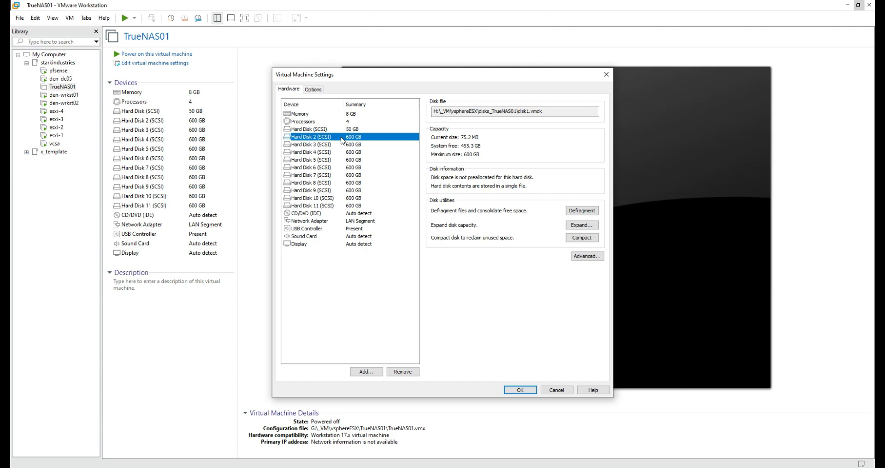
key(Down)
key(Down)
key(Down)
key(Down)
key(Down)
key(Down)
key(Down)
key(Down)
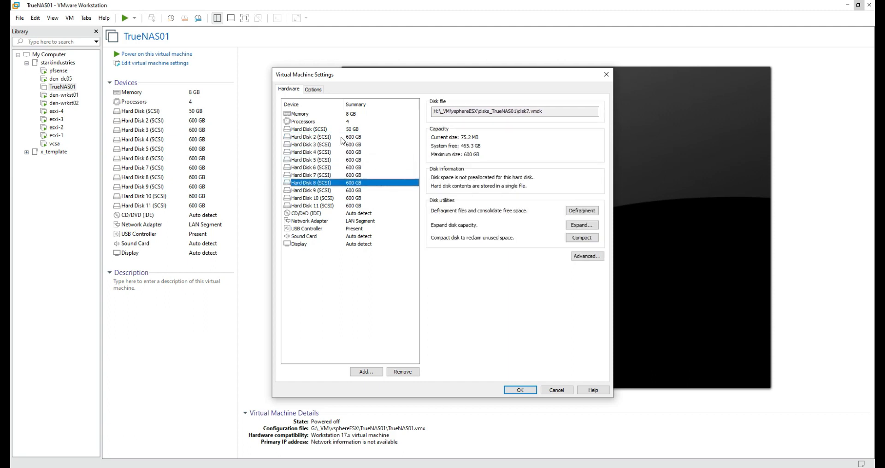
key(Down)
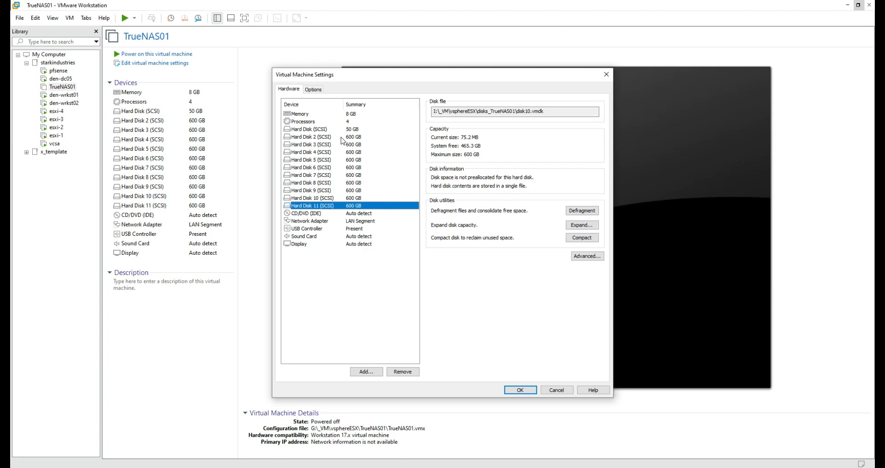
key(Up)
key(Up)
key(Up)
key(Up)
key(Up)
key(Up)
key(Up)
key(Up)
key(Up)
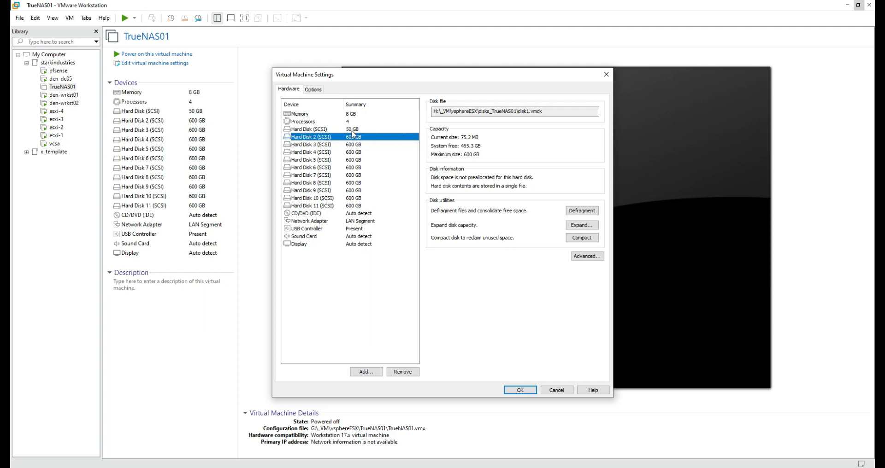
click(327, 212)
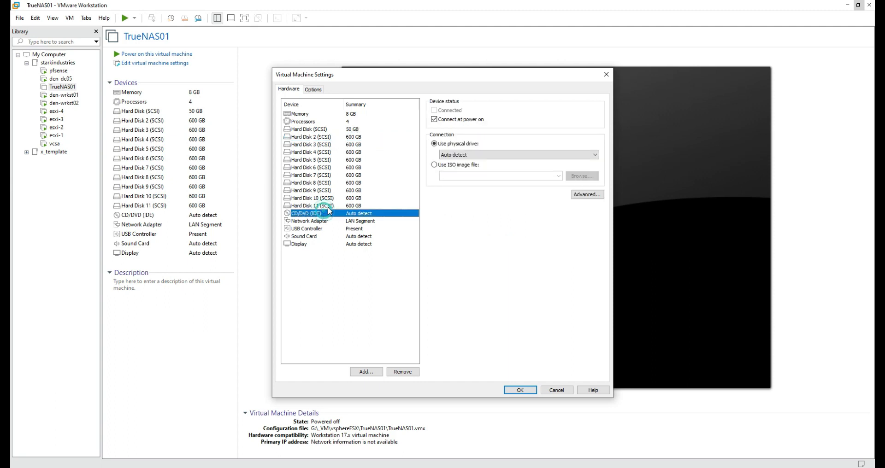
Step: Point the CD/DVD drive to E:\SOFTWARE\_VMware\TrueNAS-13.0-U3.1.iso and save the settings
click(454, 166)
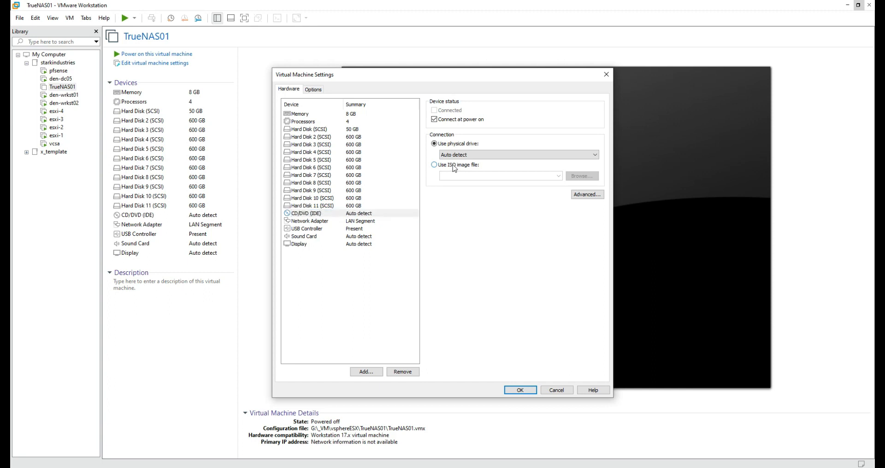
click(580, 176)
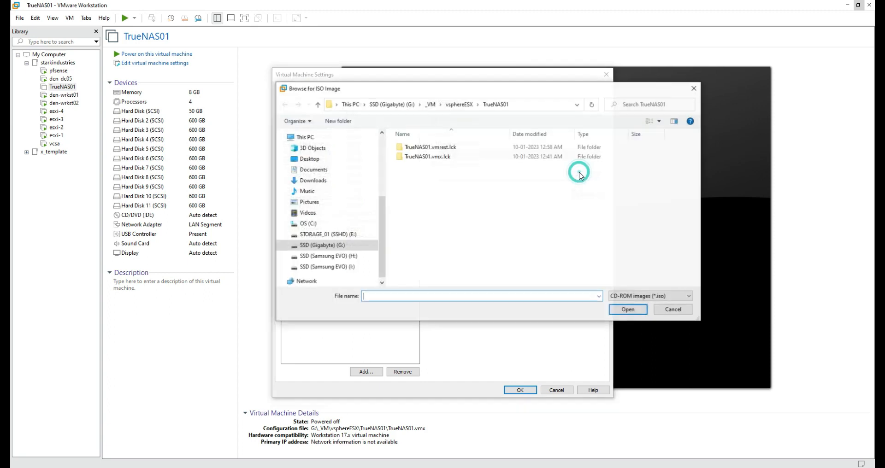
click(355, 234)
double_click(458, 195)
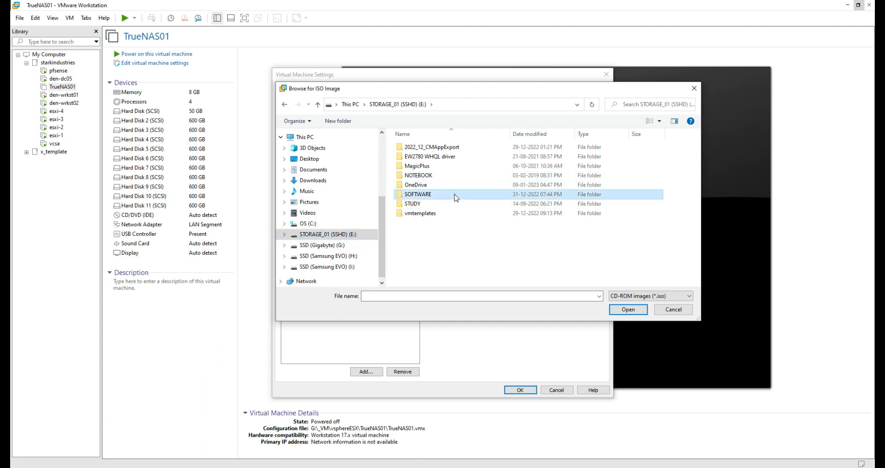
click(464, 157)
double_click(464, 158)
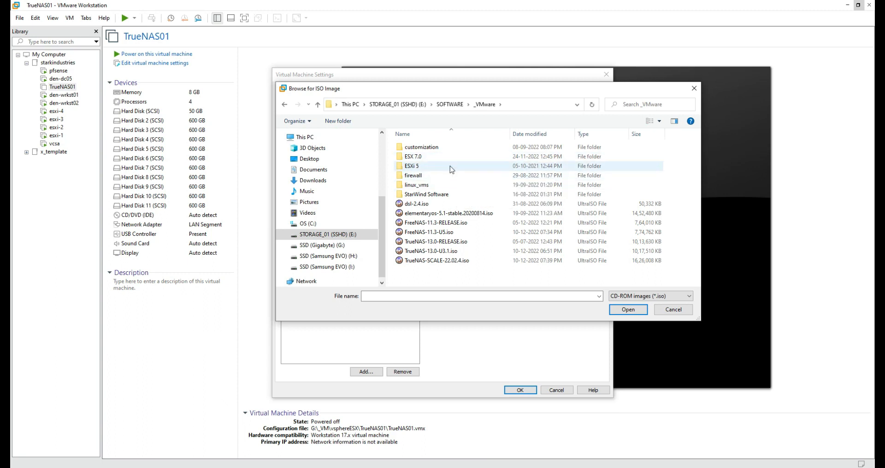
double_click(442, 156)
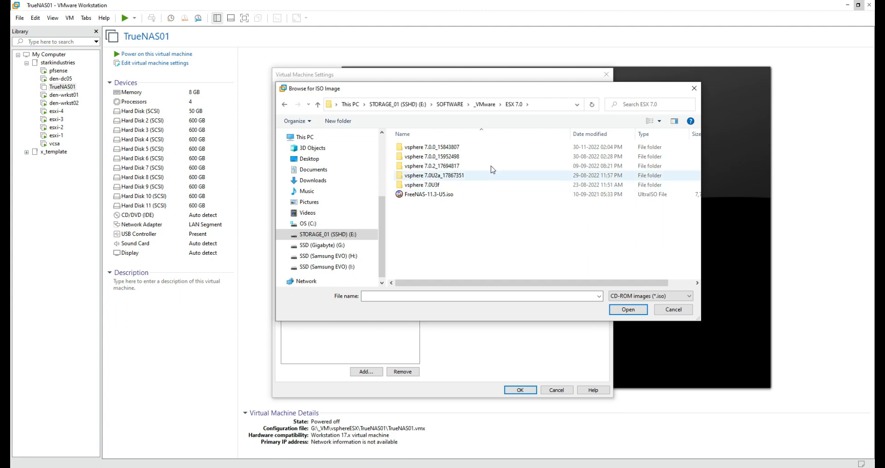
click(484, 105)
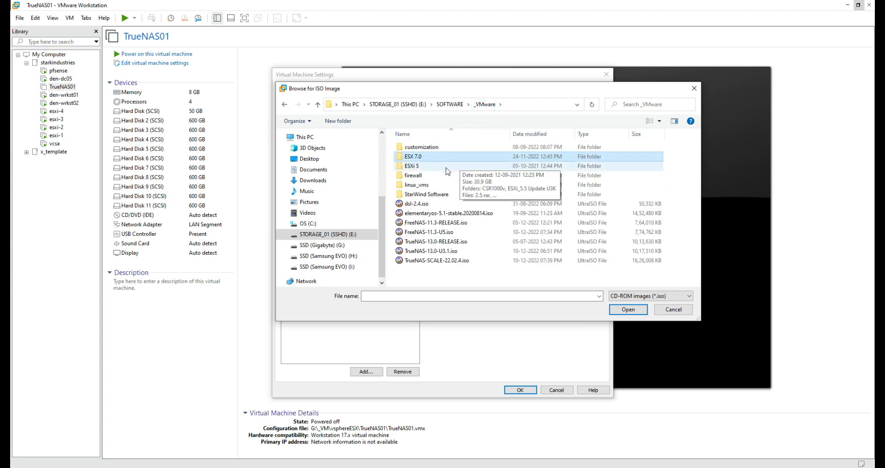
click(439, 263)
click(418, 252)
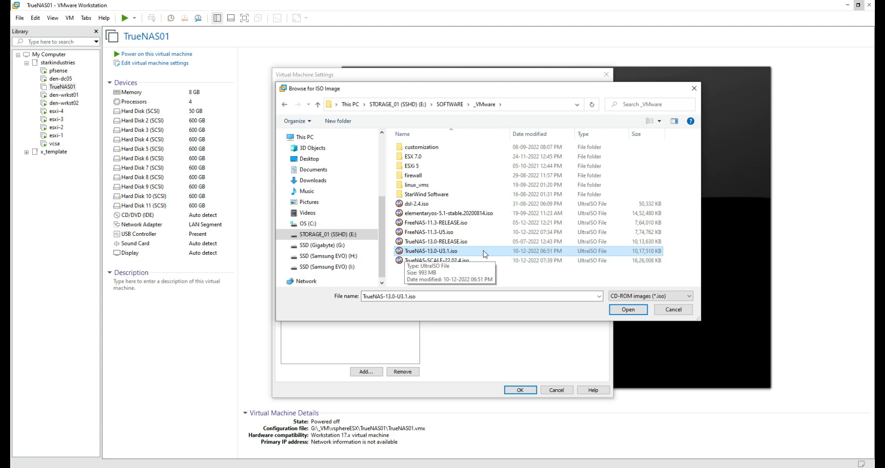
click(614, 311)
click(516, 390)
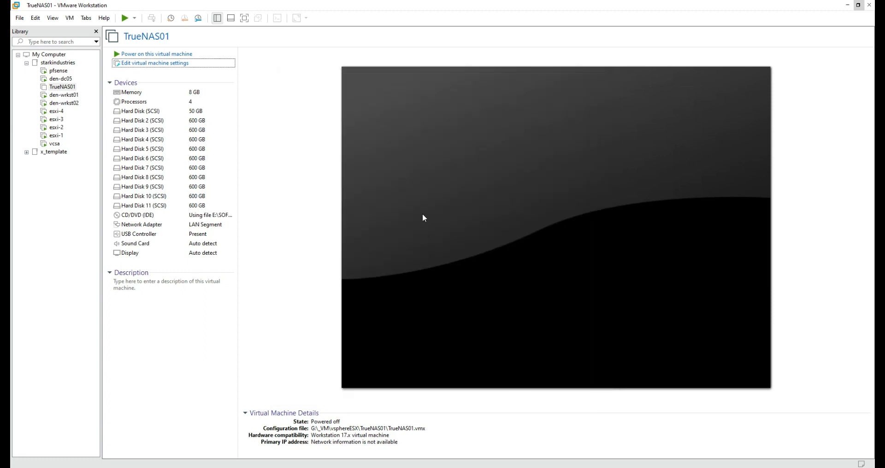
Step: Power on TrueNAS01 and boot it from the ISO into the TrueNAS installer's Console Setup menu
click(212, 55)
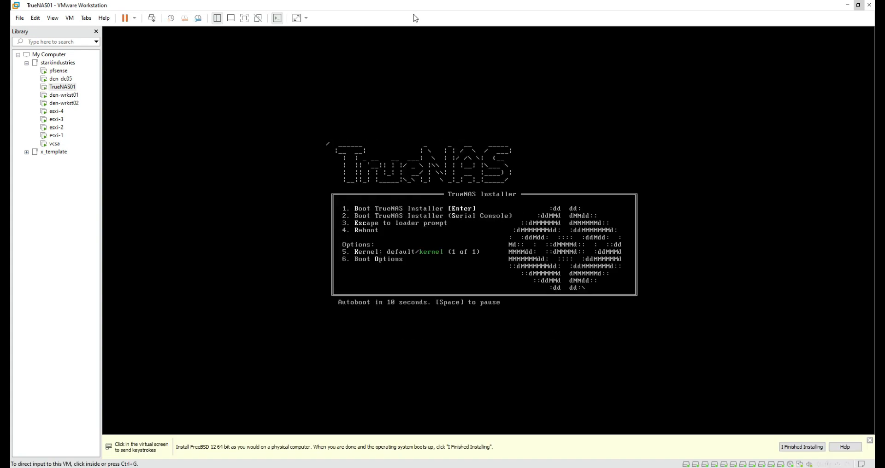
click(509, 306)
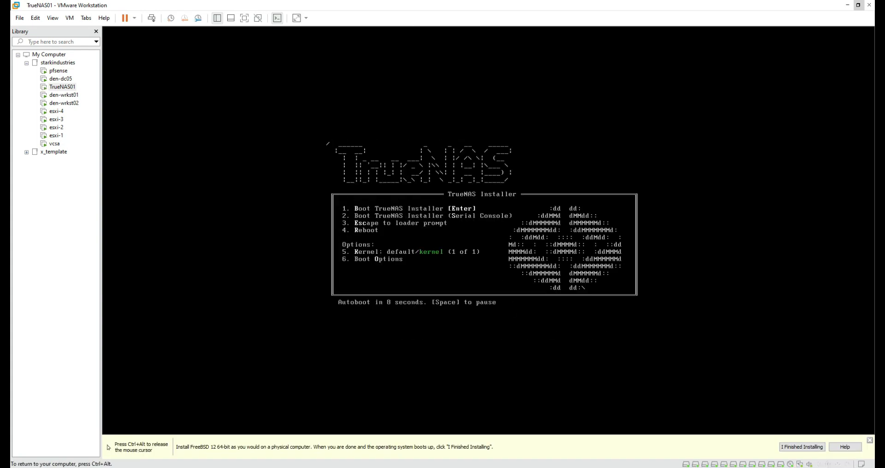
key(Return)
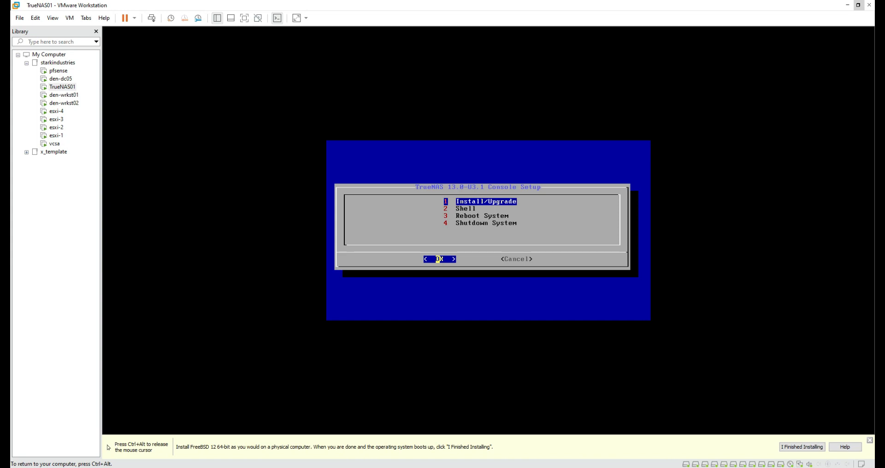
Step: Choose Install/Upgrade, select the 50 GiB da0 disk, and confirm erasing it for the install
key(Return)
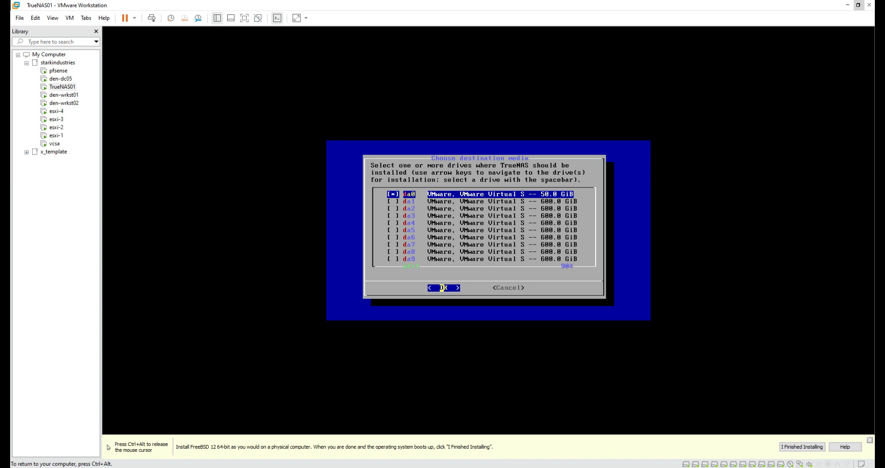
key(Return)
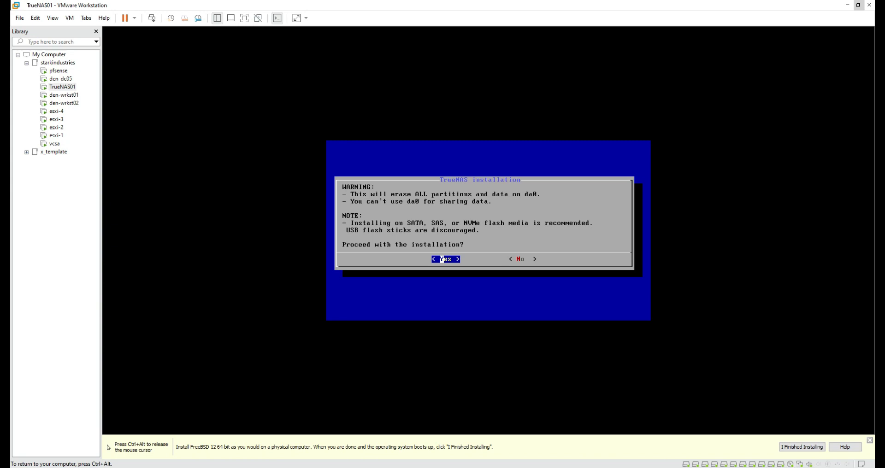
key(Return)
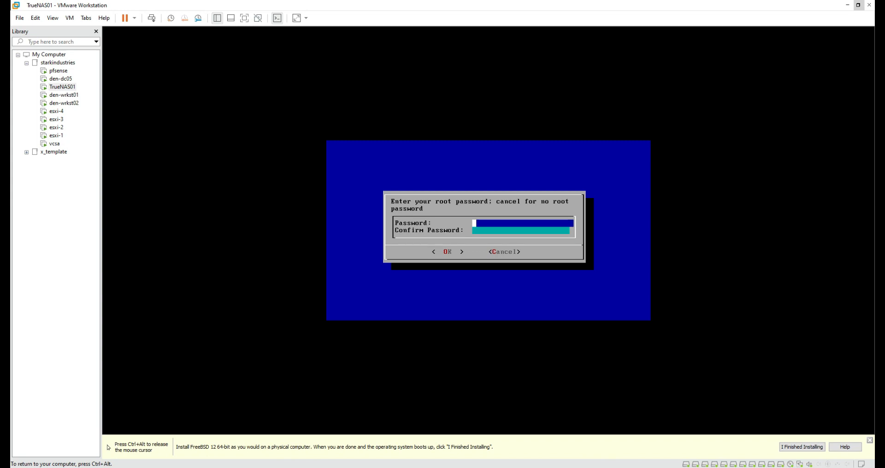
Step: Enter and confirm the root password, then choose Boot via BIOS to install onto da0
text(**********)
key(Tab)
text(**********)
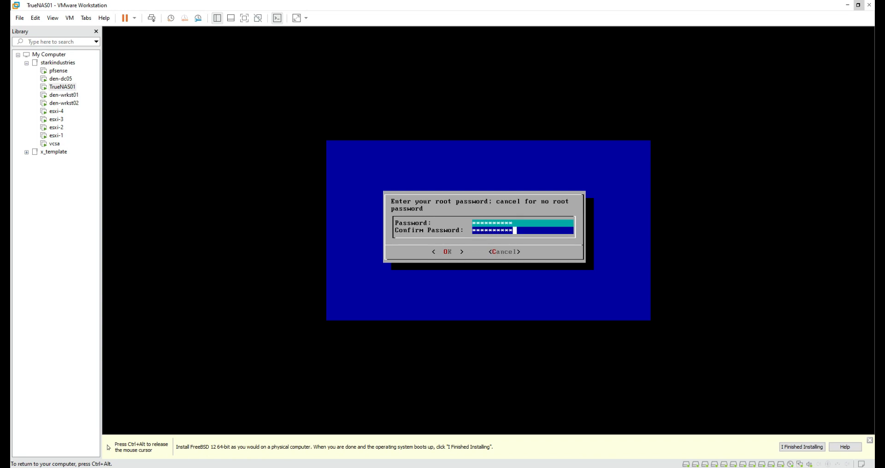
key(Return)
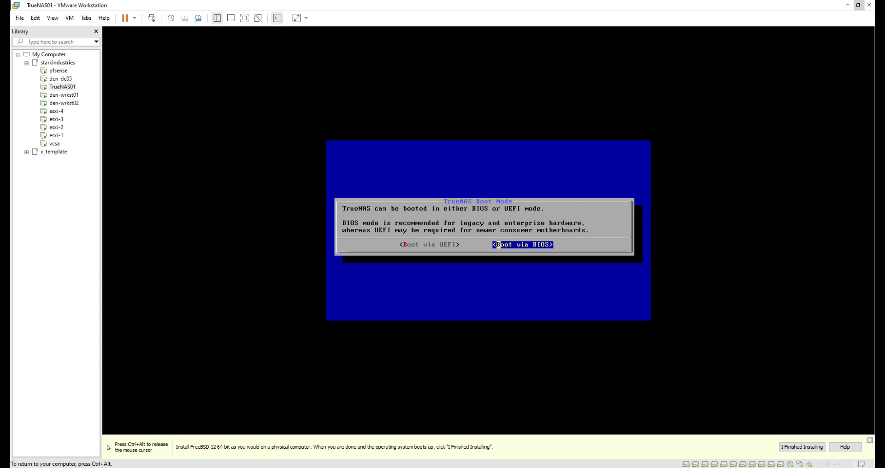
key(Return)
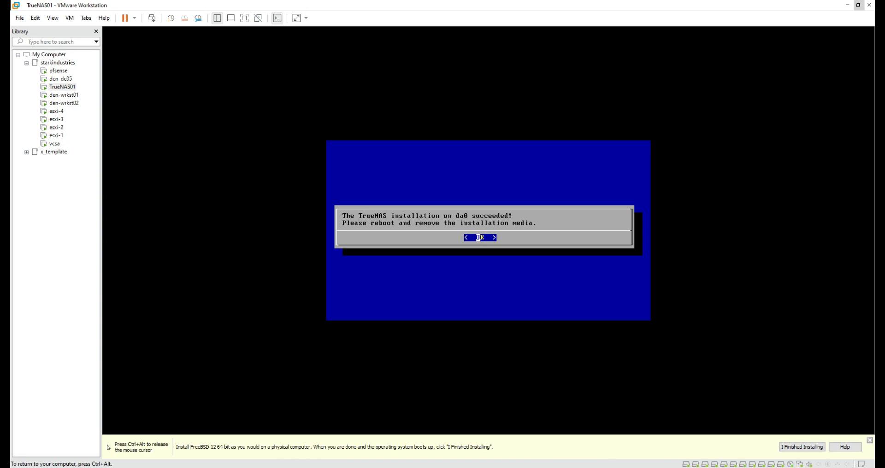
Step: Dismiss the install-success notice and choose 4 Shutdown System from the console setup menu
key(Return)
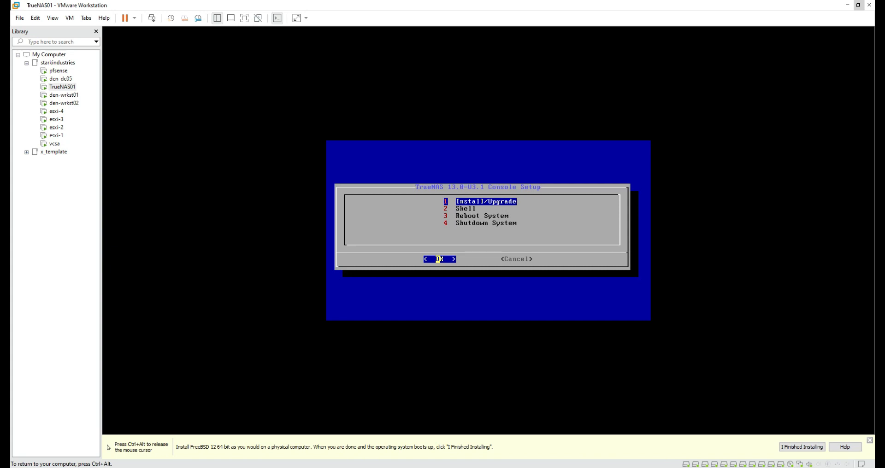
key(Down)
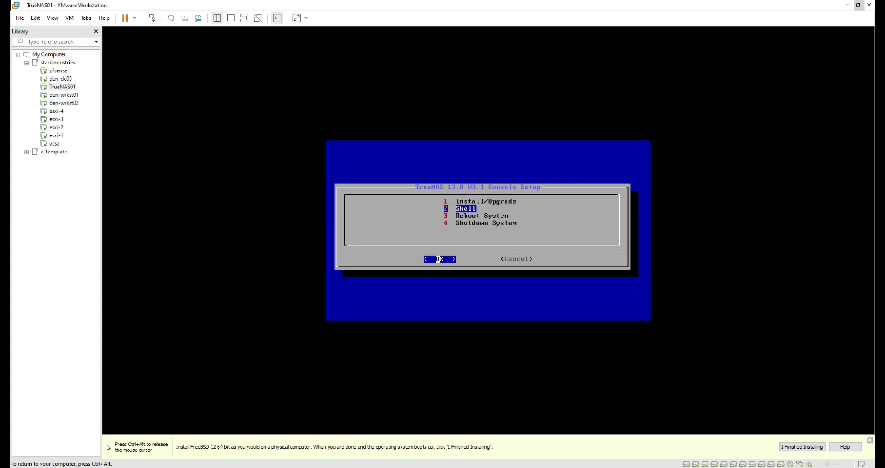
key(Down)
key(Down)
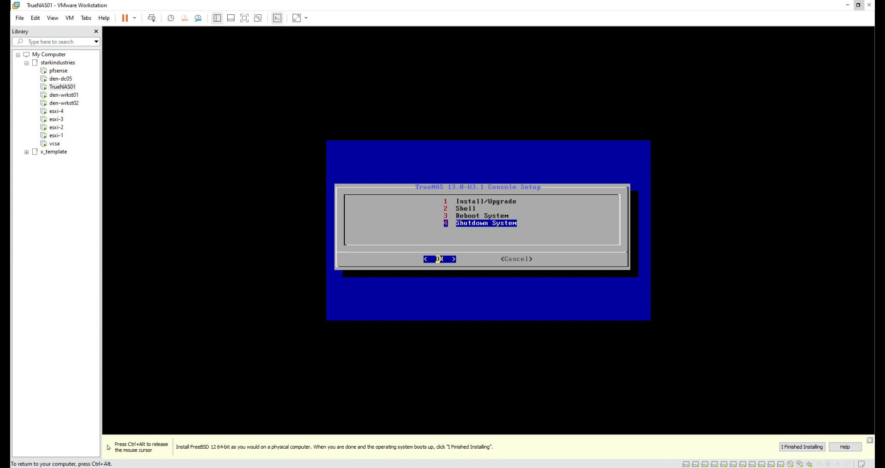
key(Return)
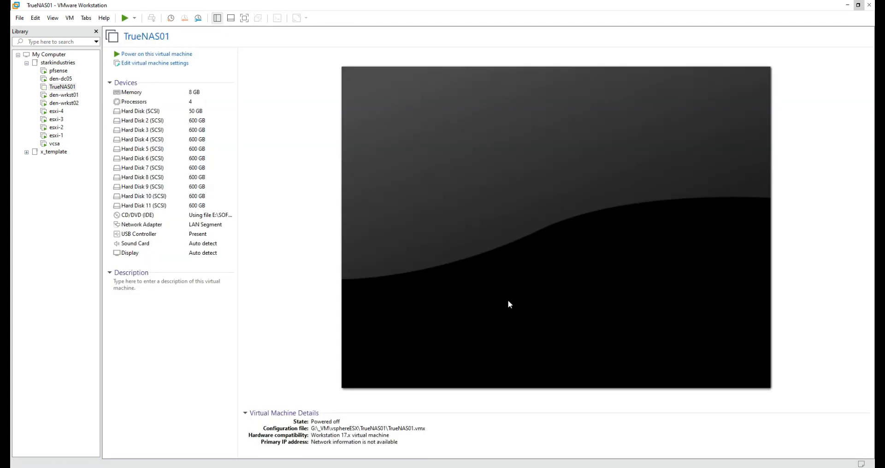
Step: Set TrueNAS01's CD/DVD (IDE) to Use physical drive, not connected at power on, then power on
click(195, 64)
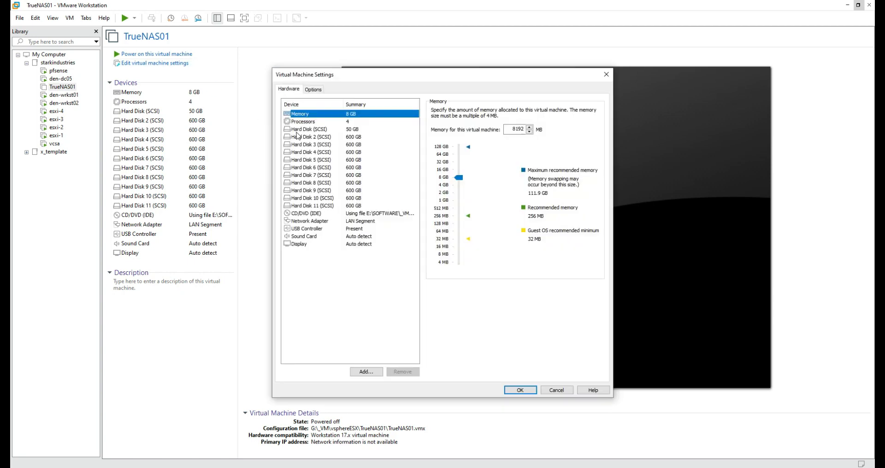
click(364, 214)
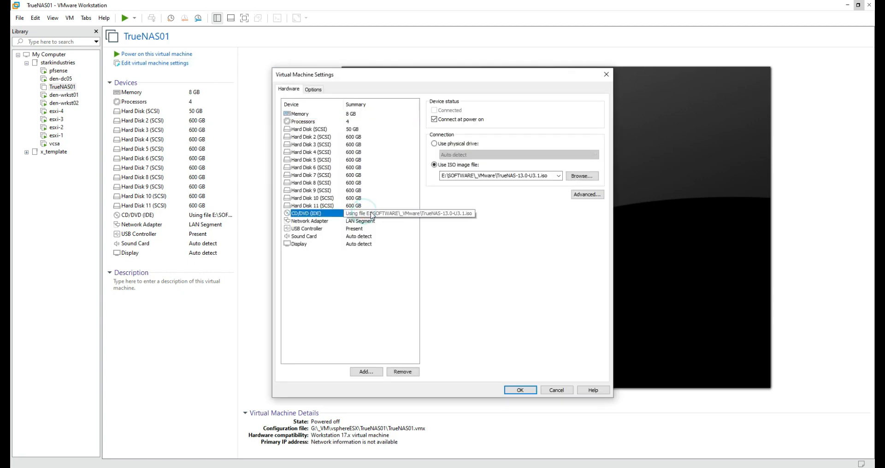
click(433, 120)
click(434, 143)
click(519, 389)
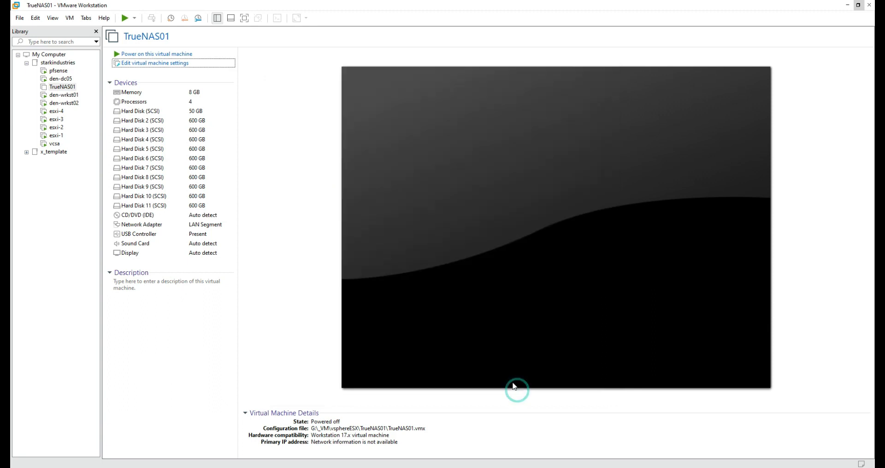
click(214, 54)
Step: Let TrueNAS01 boot from its disk to the console menu and capture keyboard input in the console
click(423, 18)
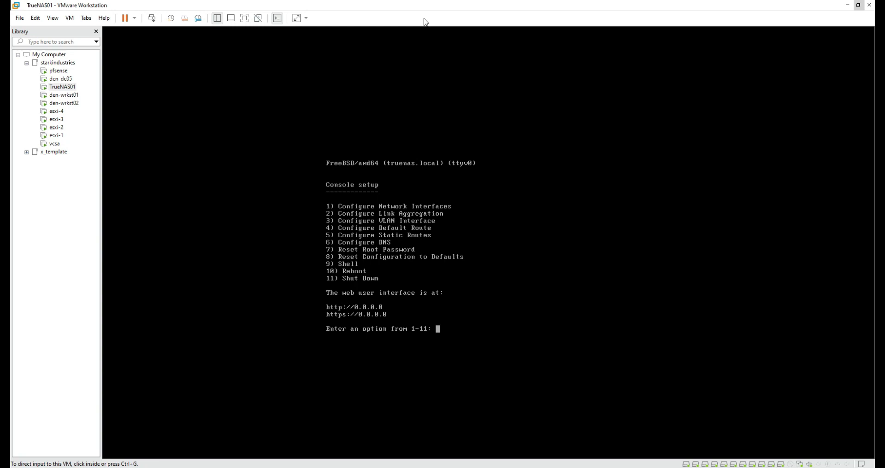
click(444, 251)
mouse_move(320, 321)
mouse_down()
mouse_move(395, 316)
mouse_move(388, 303)
mouse_move(314, 299)
mouse_move(319, 319)
mouse_up()
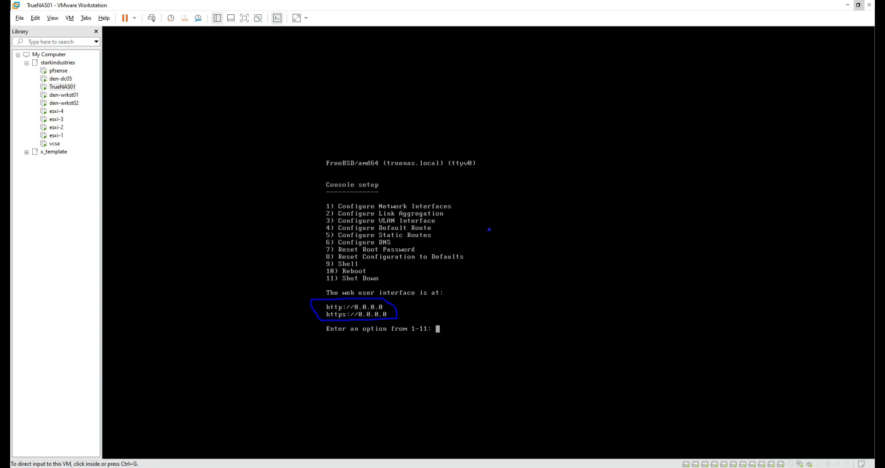
click(489, 230)
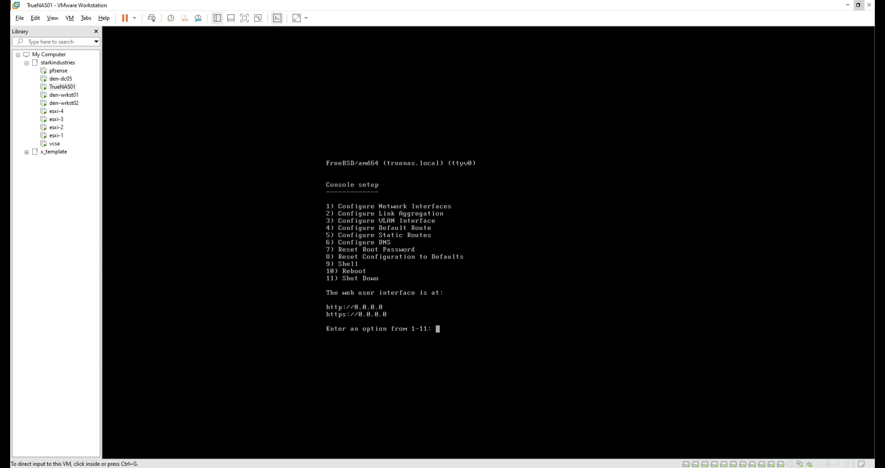
click(428, 256)
Step: Choose option 1 Configure Network Interfaces and select interface 1, em0
text(1)
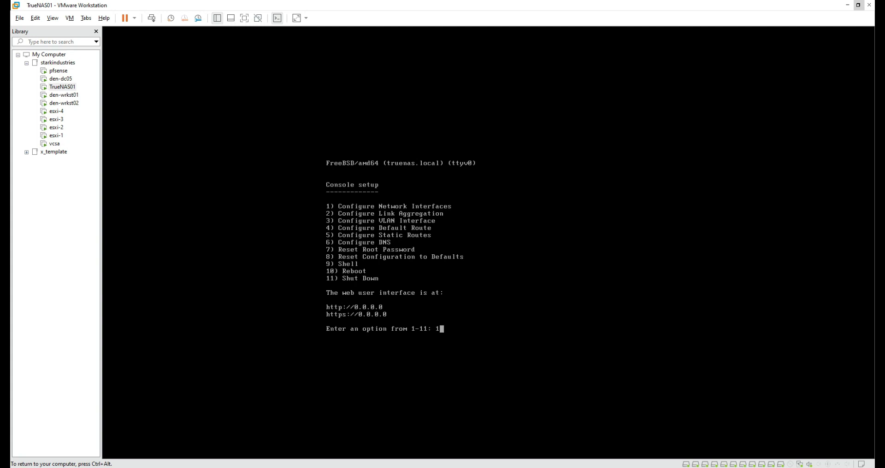
key(Return)
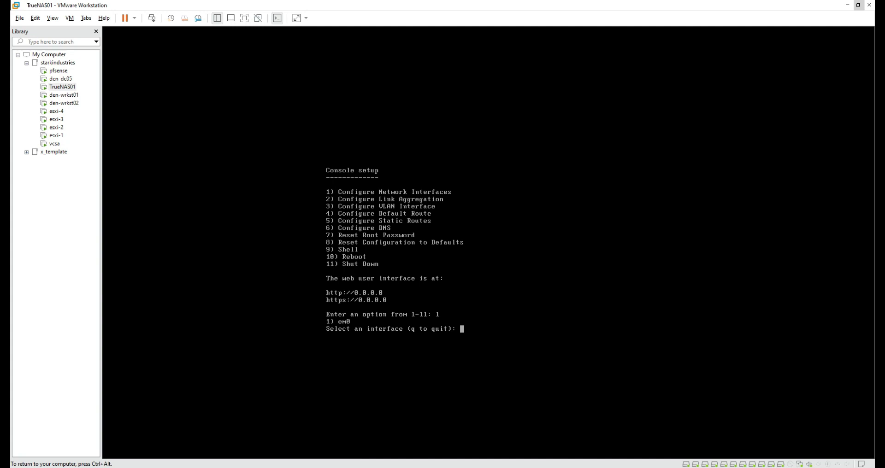
text(1)
key(Return)
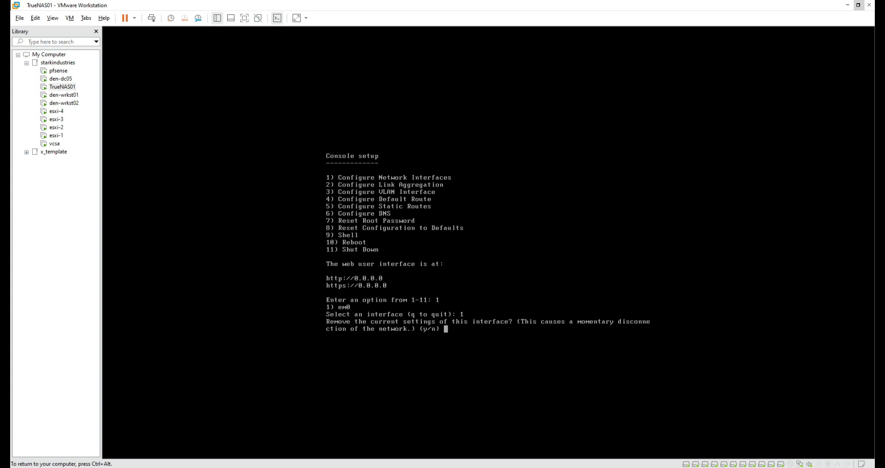
Step: Answer n to reset and DHCP, y to IPv4, and name the interface em0
text(n)
key(Return)
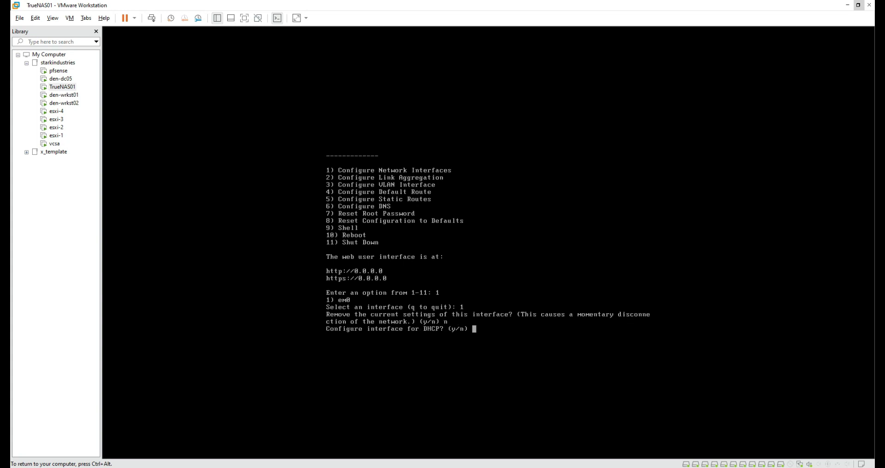
text(n)
key(Return)
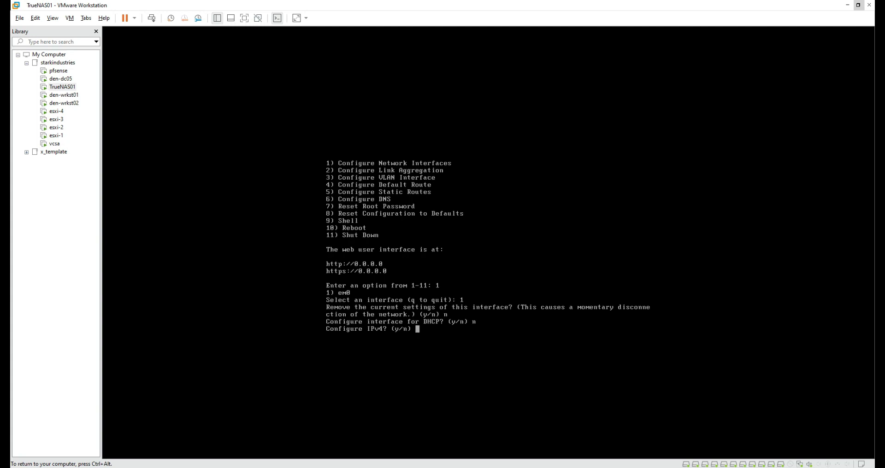
text(y)
key(Return)
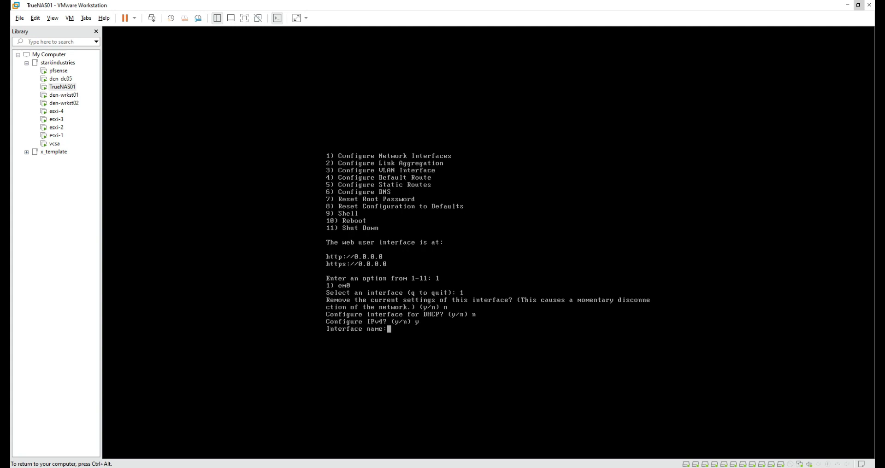
text(em0)
key(Return)
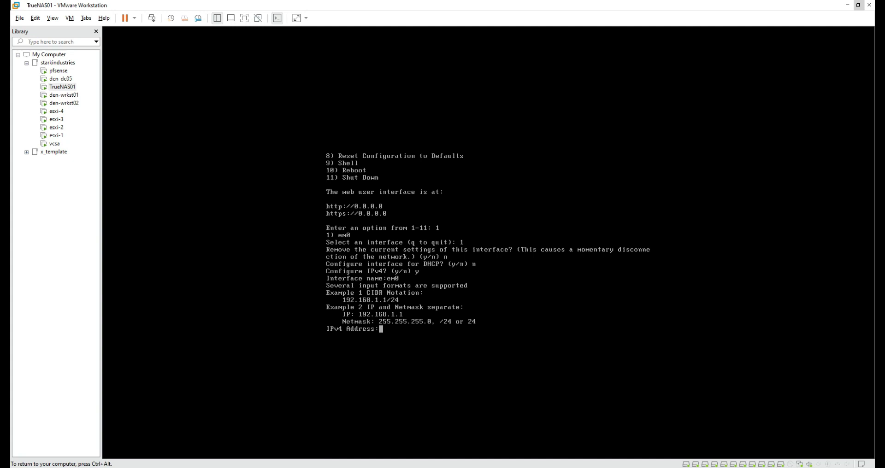
Step: Give em0 the IPv4 address 10.1.1.11/24, decline IPv6, and release the console with Ctrl+Alt
key(End)
key(Insert)
key(BackSpace)
key(BackSpace)
key(BackSpace)
key(BackSpace)
key(BackSpace)
key(BackSpace)
key(BackSpace)
text(10.1.1.11/24)
key(Return)
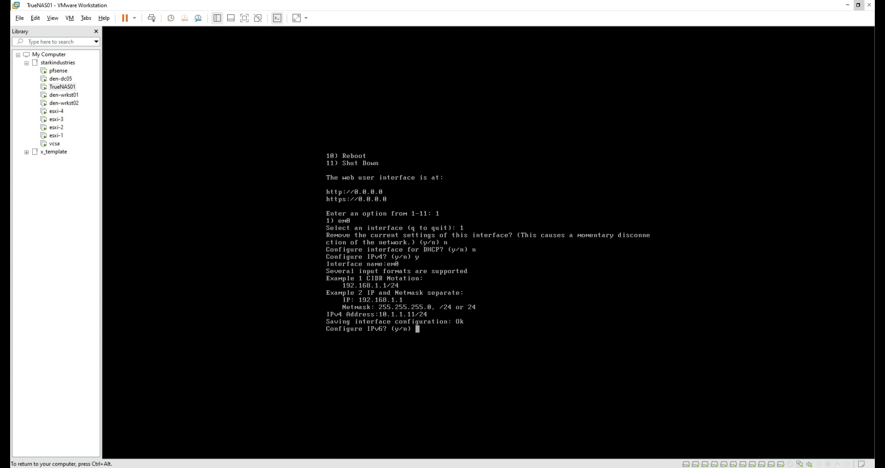
text(n)
key(Return)
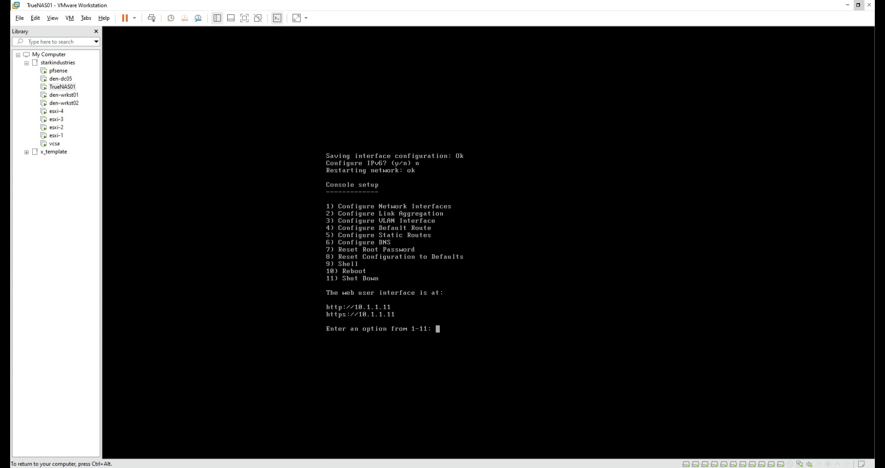
key(ctrl+alt)
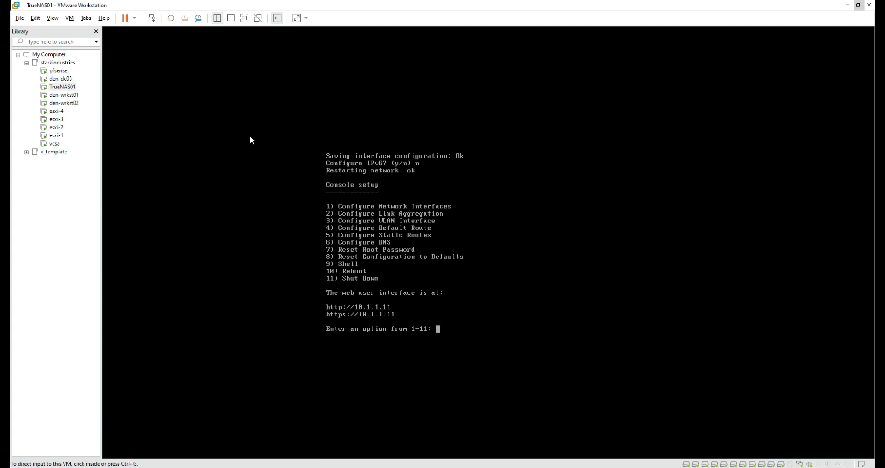
click(70, 95)
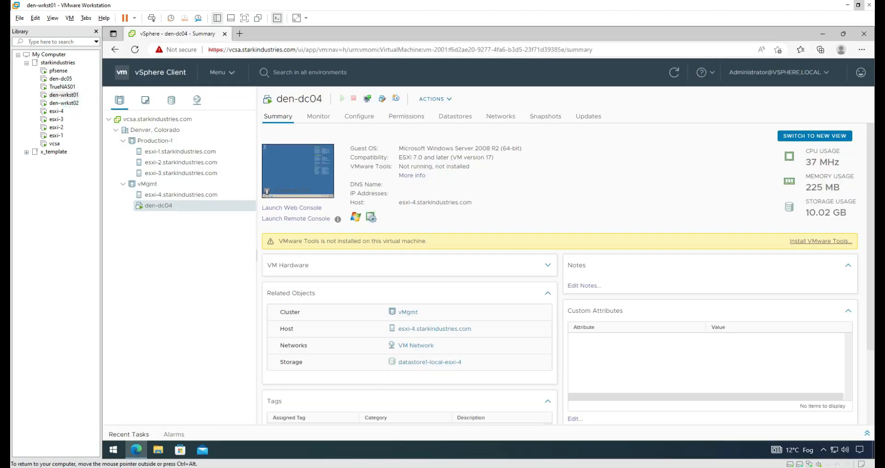
click(239, 34)
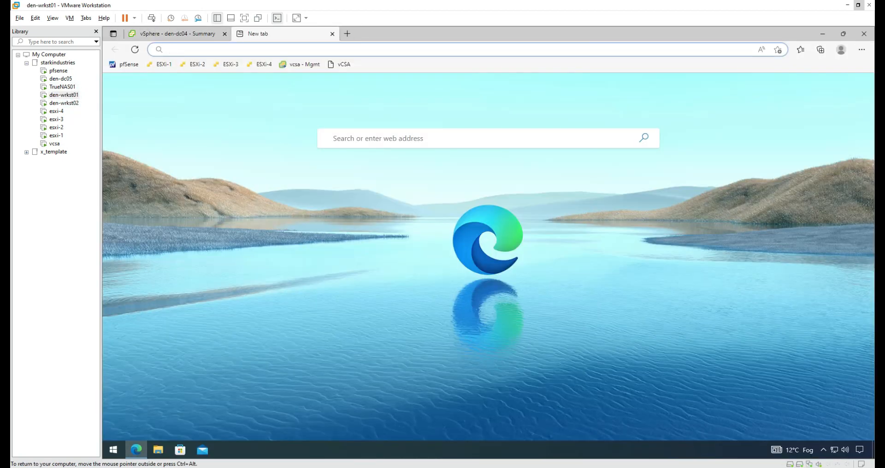
text(http://10.)
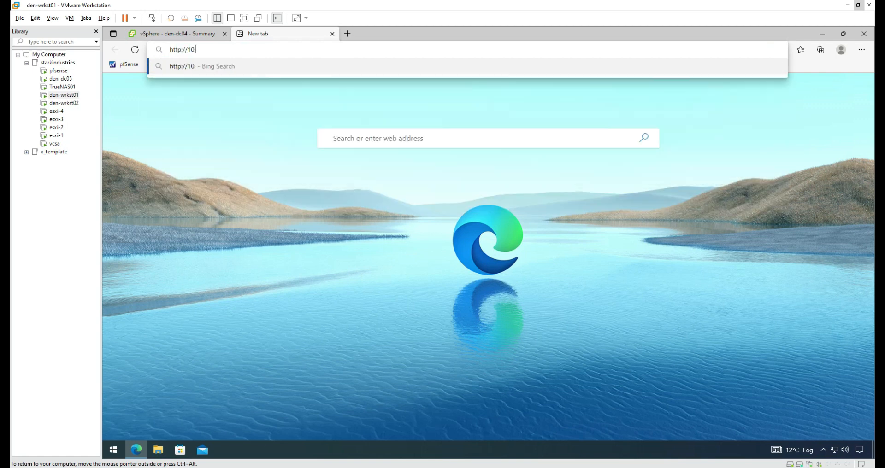
text(1.1.11)
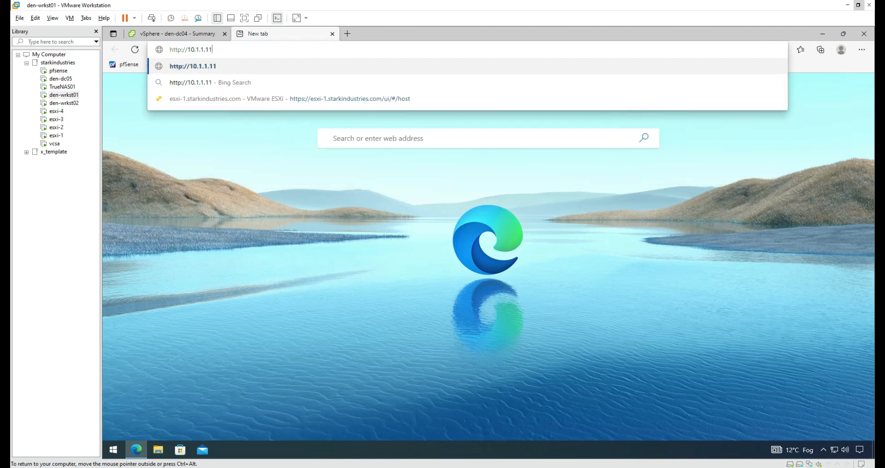
key(Return)
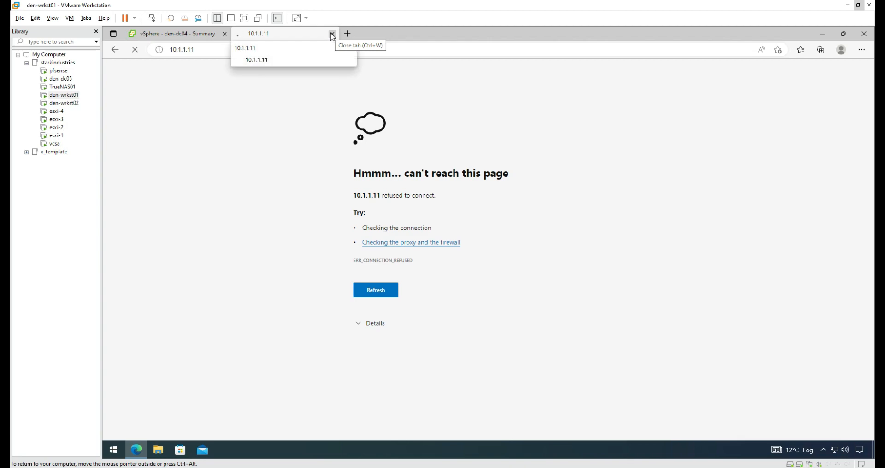
click(332, 35)
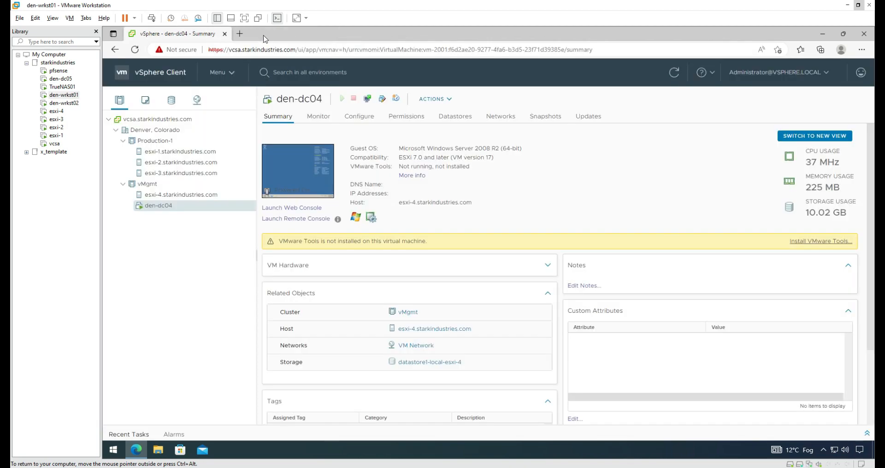
Step: Open the pfSense login page in a new tab and sign in with the saved credentials
click(241, 34)
click(116, 65)
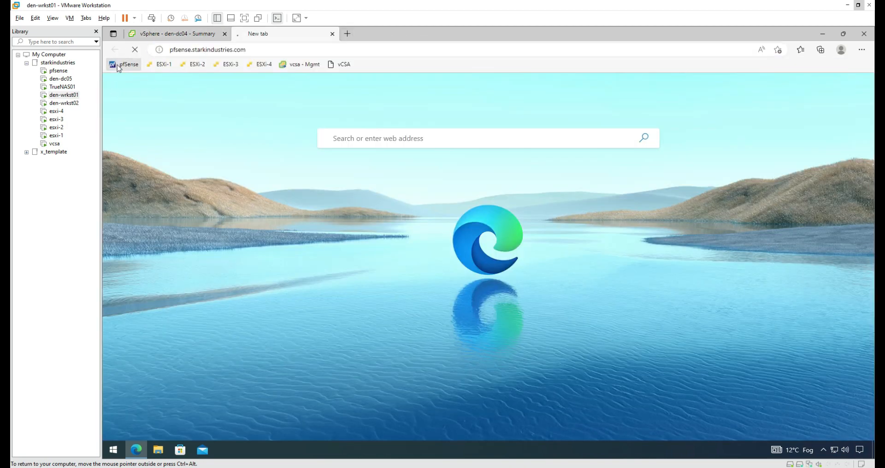
click(442, 208)
click(449, 239)
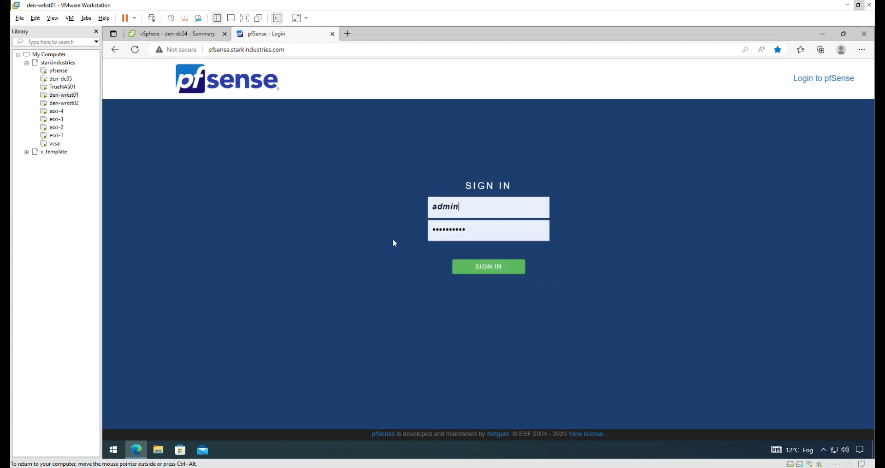
click(476, 269)
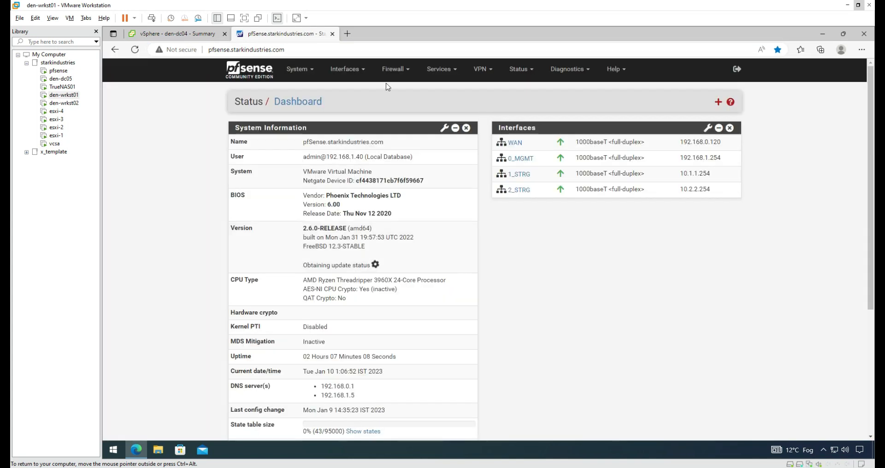
Step: Go to Firewall > Rules and show the 1_STRG interface's rules
click(438, 70)
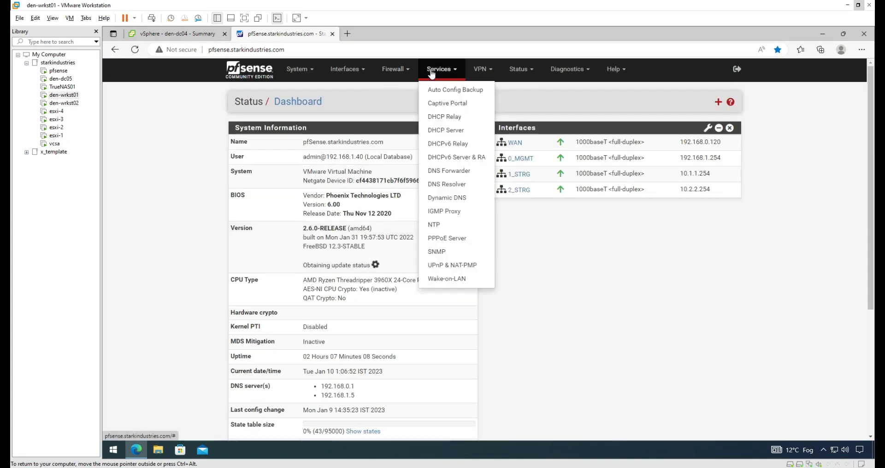
click(396, 70)
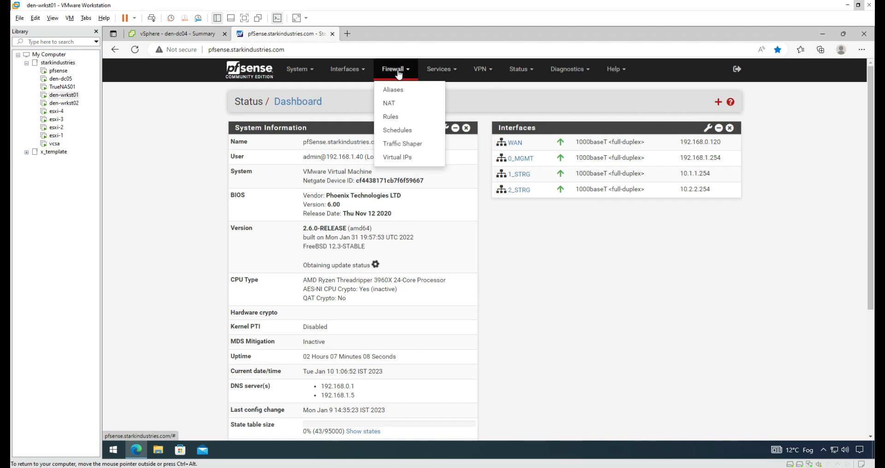
click(396, 117)
click(368, 135)
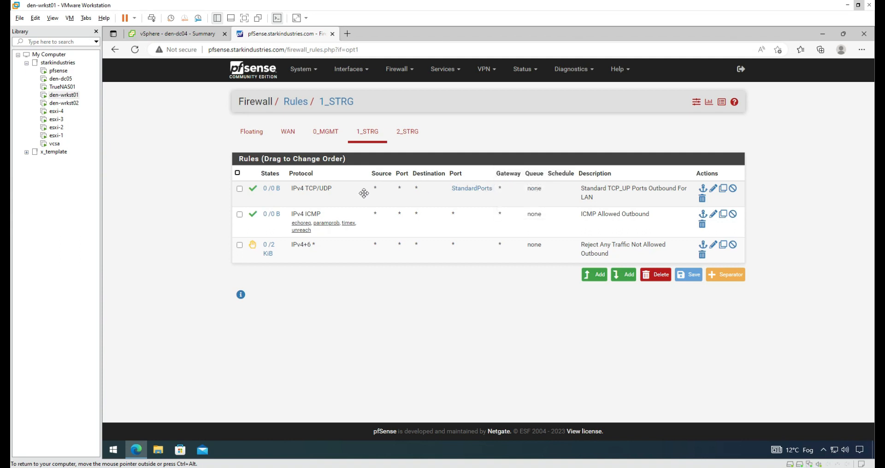
Step: Delete the Standard TCP_UP Ports Outbound For LAN rule on 1_STRG, apply the change, and start a new rule
mouse_move(462, 194)
click(702, 198)
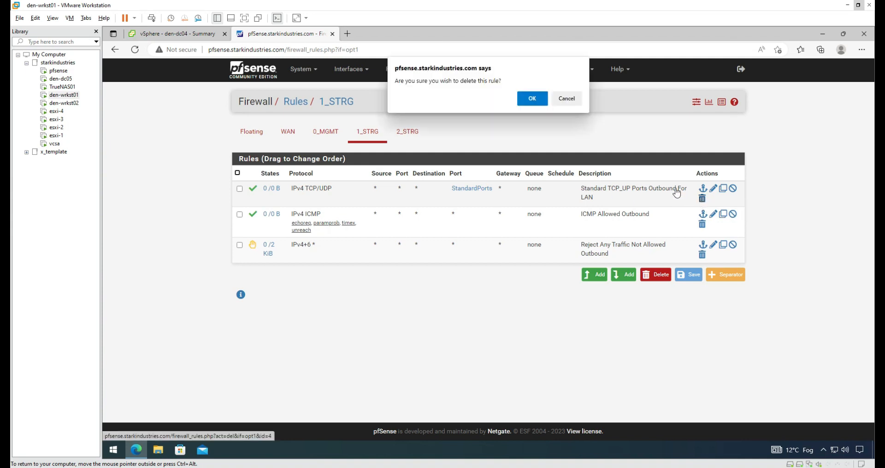
click(534, 101)
click(721, 138)
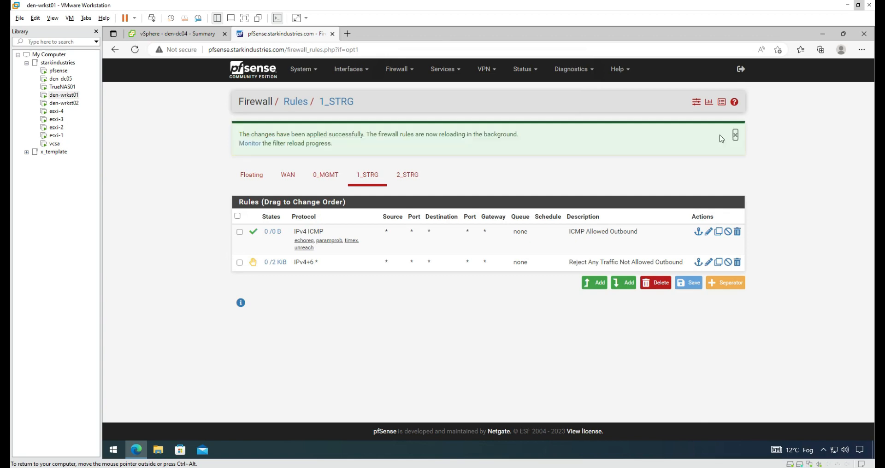
click(734, 135)
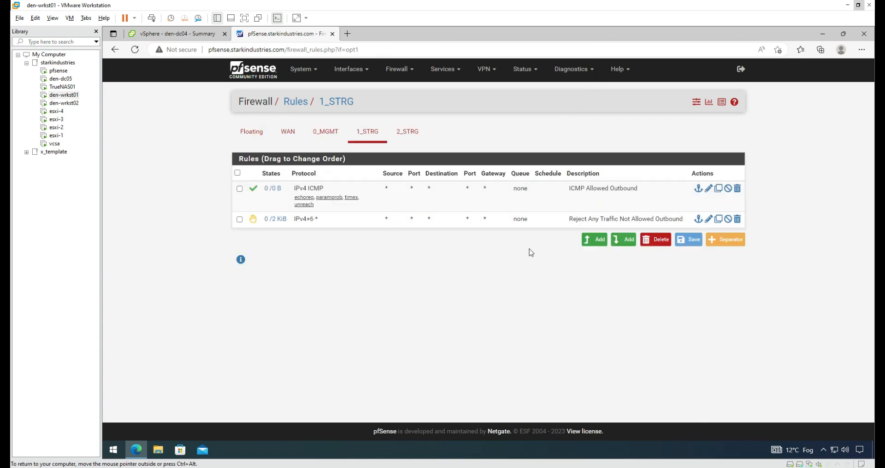
click(594, 239)
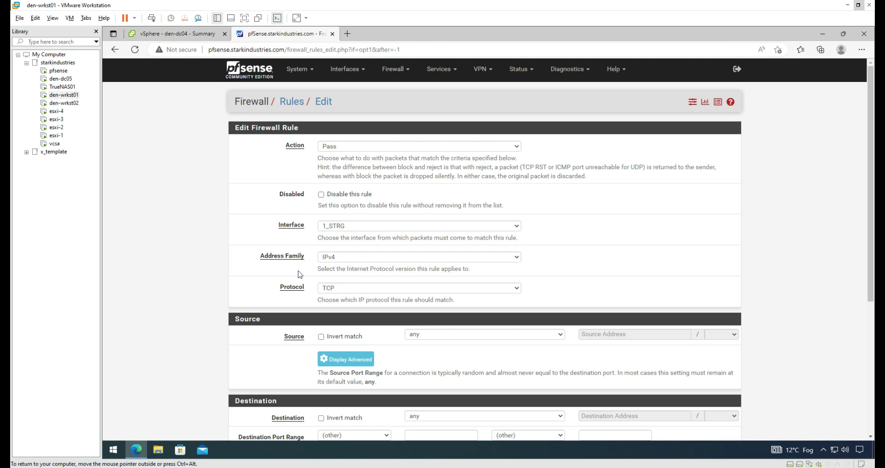
Step: Set the rule to IPv4 with source 1_STRG net, destination 0_MGMT net and destination port any
scroll(394, 262, down, 2)
click(375, 141)
click(258, 141)
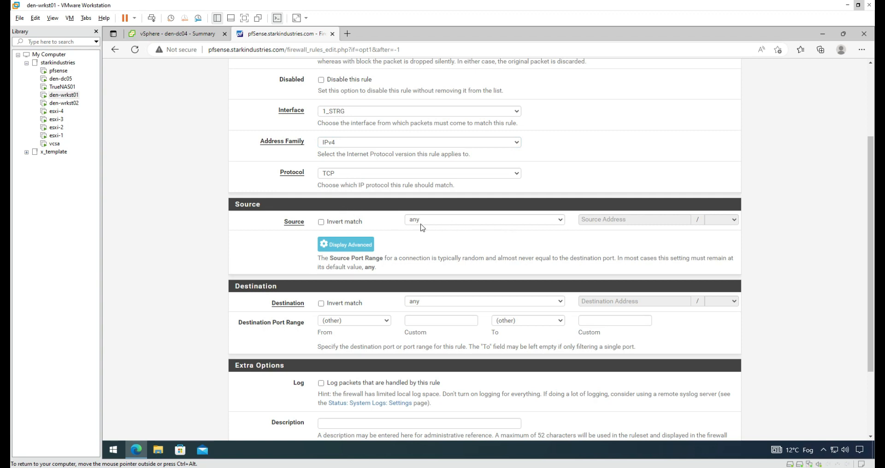
click(489, 225)
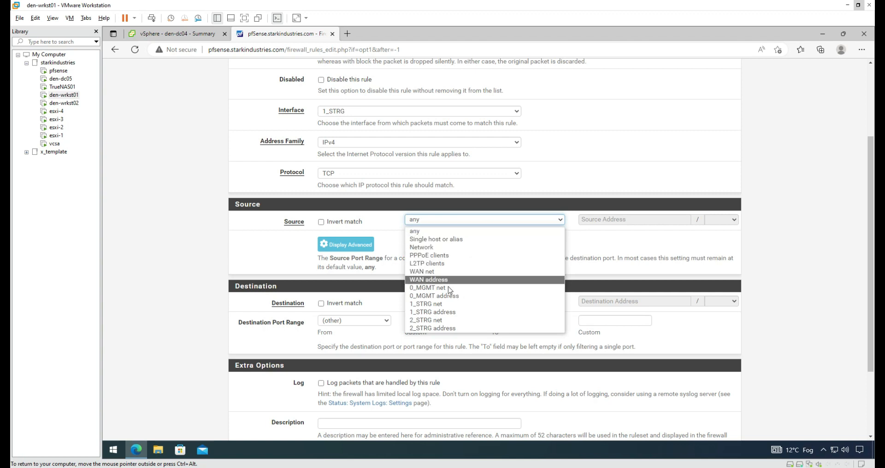
click(446, 307)
scroll(469, 247, down, 3)
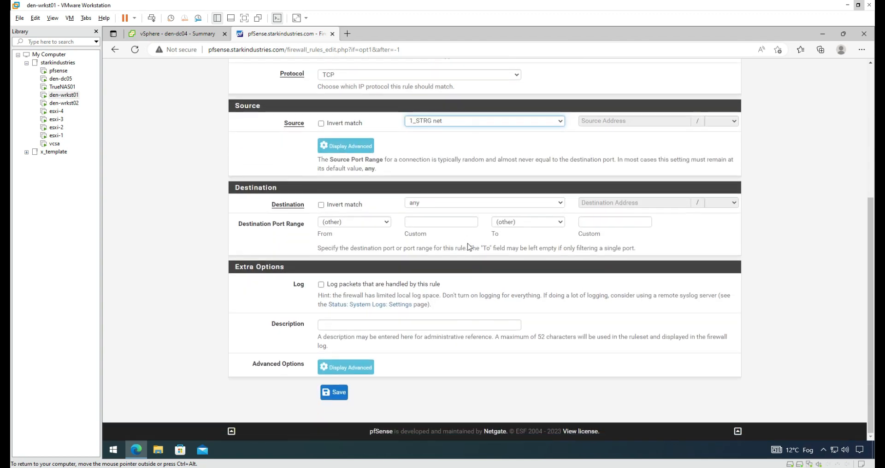
click(478, 208)
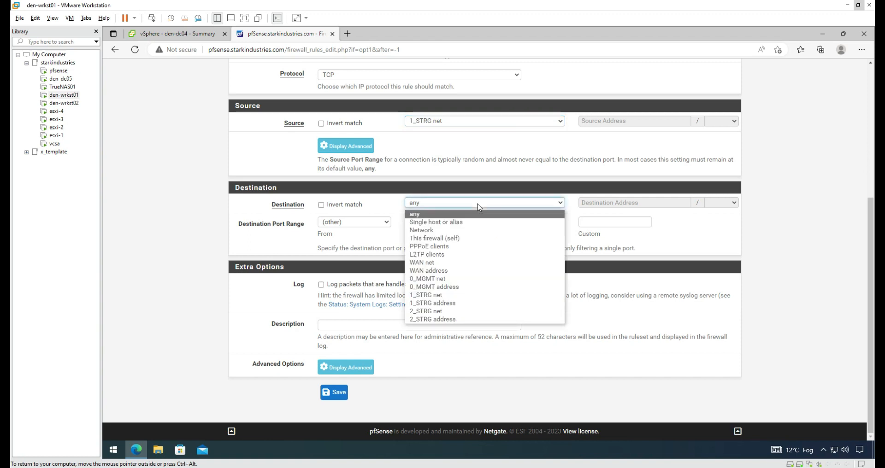
click(457, 280)
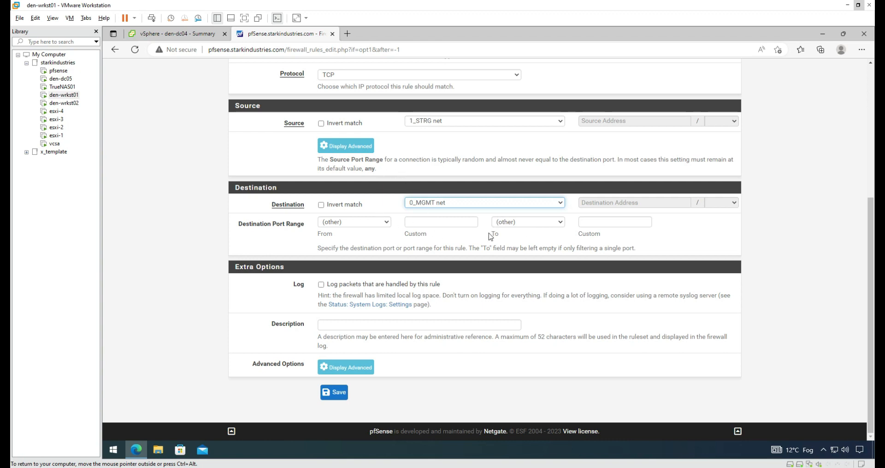
click(393, 223)
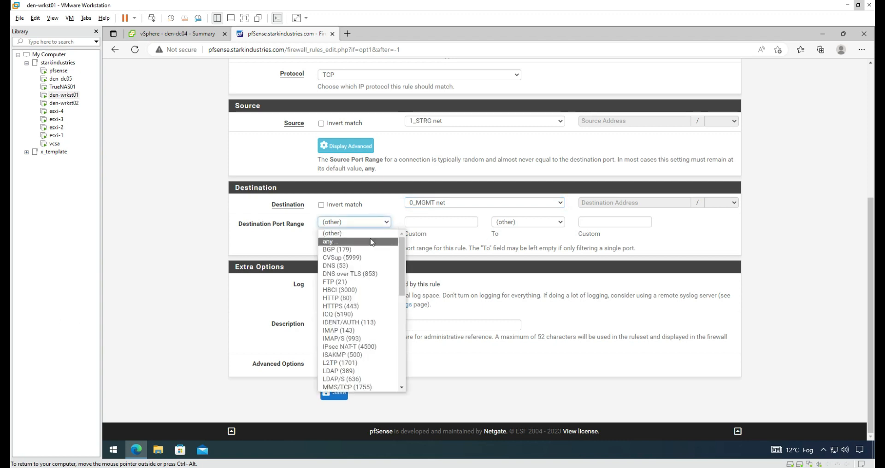
click(370, 238)
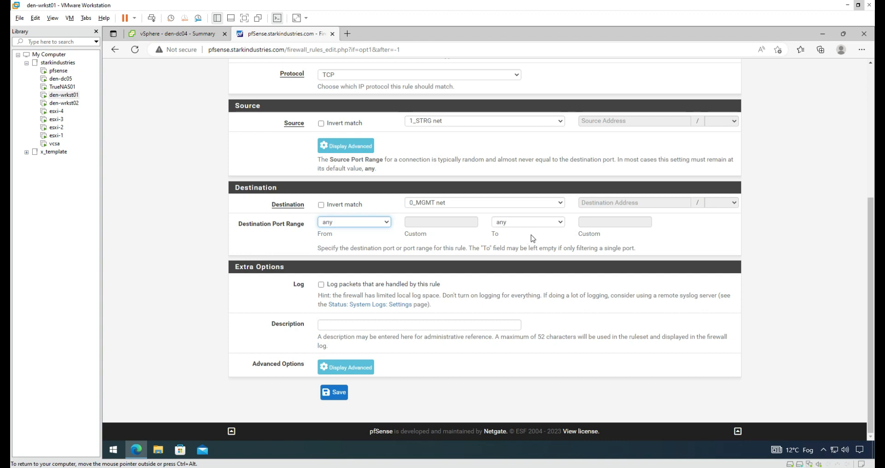
Step: Enter the rule description 'Allow Any Traffic - Strg1 - Mgmt0'
click(473, 325)
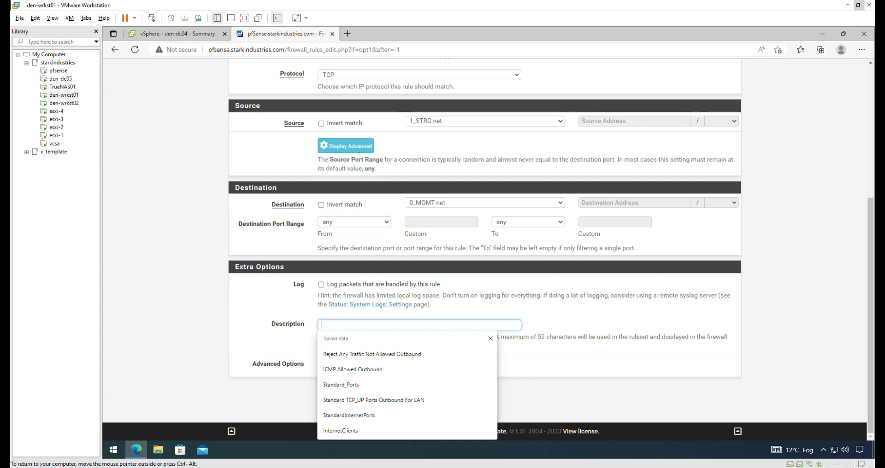
text(All)
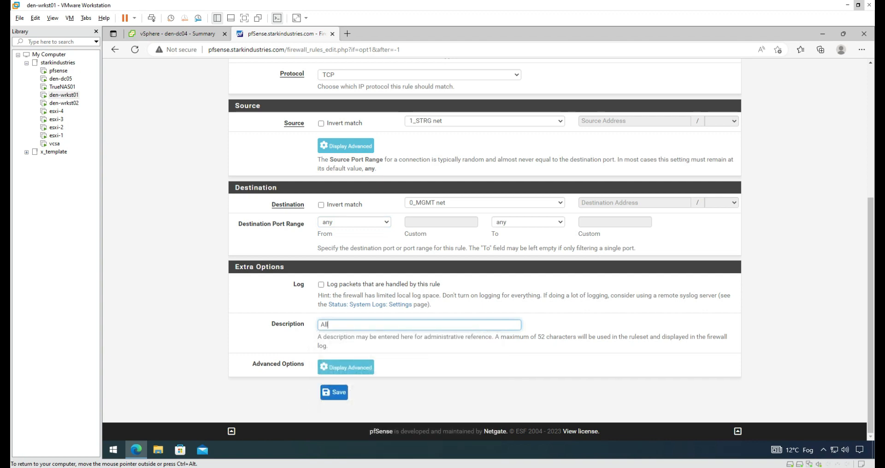
text(ow ANY)
key(BackSpace)
text(y)
key(BackSpace)
text(ny TRaff)
key(BackSpace)
key(BackSpace)
key(BackSpace)
key(BackSpace)
text(f)
text(raffic b)
text(etween)
key(BackSpace)
key(BackSpace)
key(BackSpace)
key(BackSpace)
key(BackSpace)
key(BackSpace)
key(BackSpace)
text(Strg1 - m)
key(BackSpace)
text(Mgmt0)
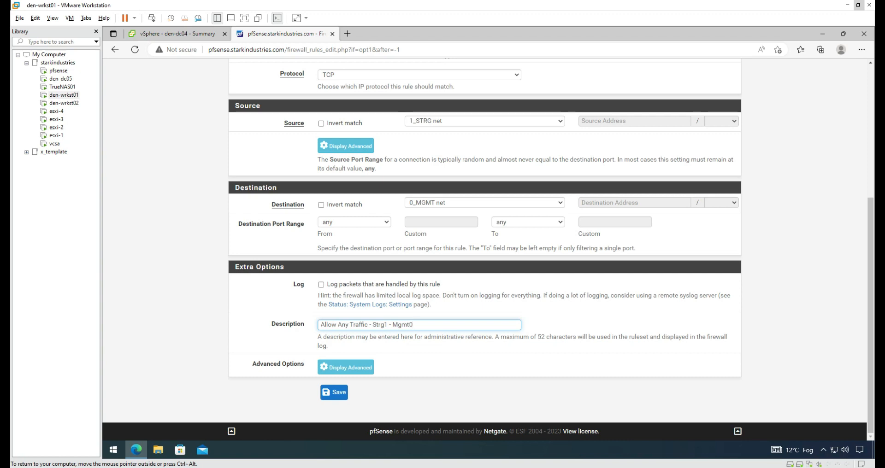
Step: Save the new 1_STRG-to-0_MGMT rule and apply the change
click(334, 392)
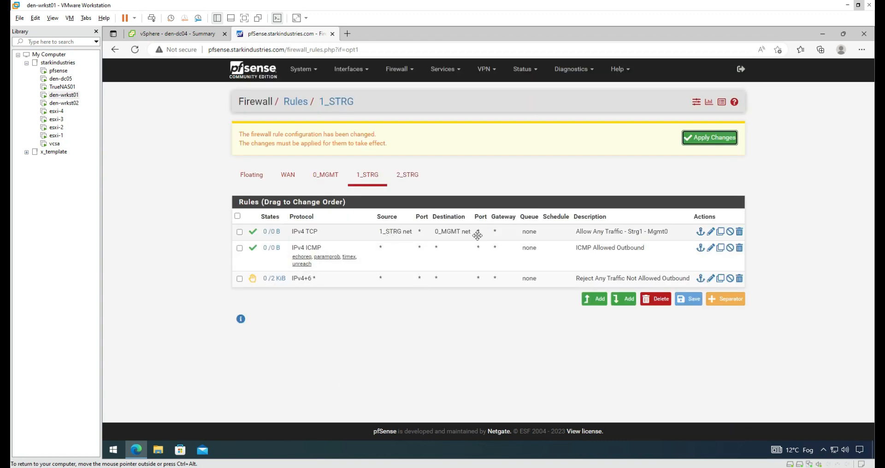
click(724, 139)
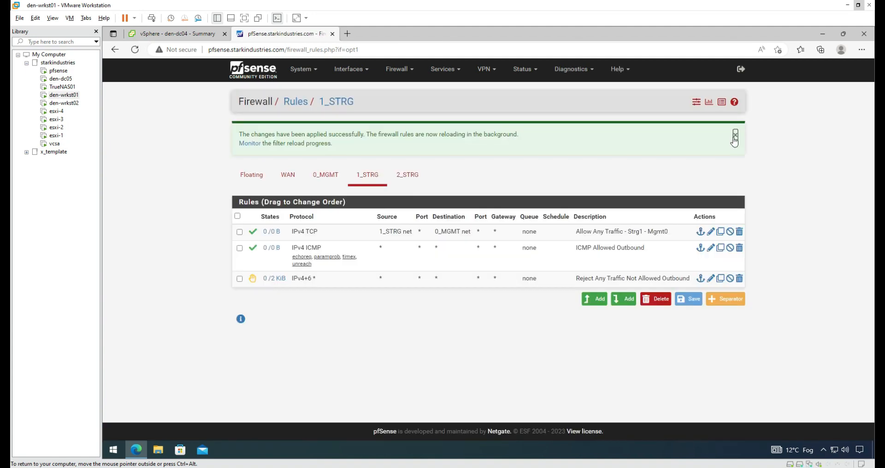
click(735, 135)
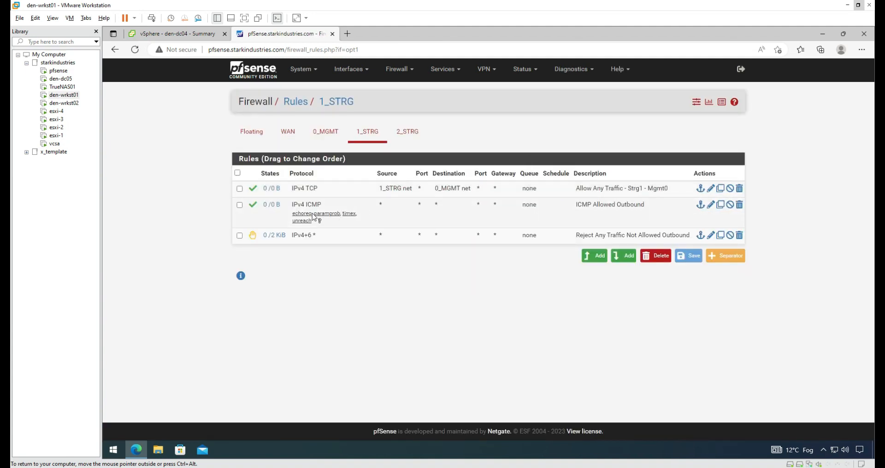
Step: Delete the ICMP Allowed Outbound rule and apply the change
mouse_move(271, 209)
click(740, 205)
click(532, 98)
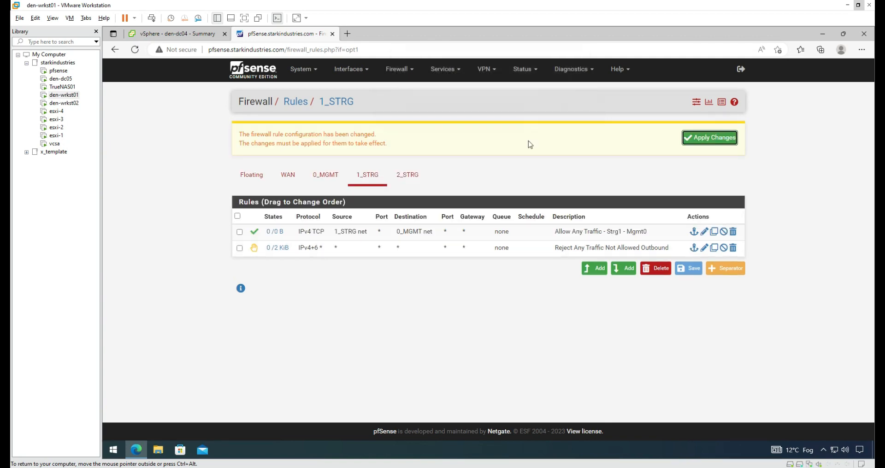
click(717, 137)
click(735, 137)
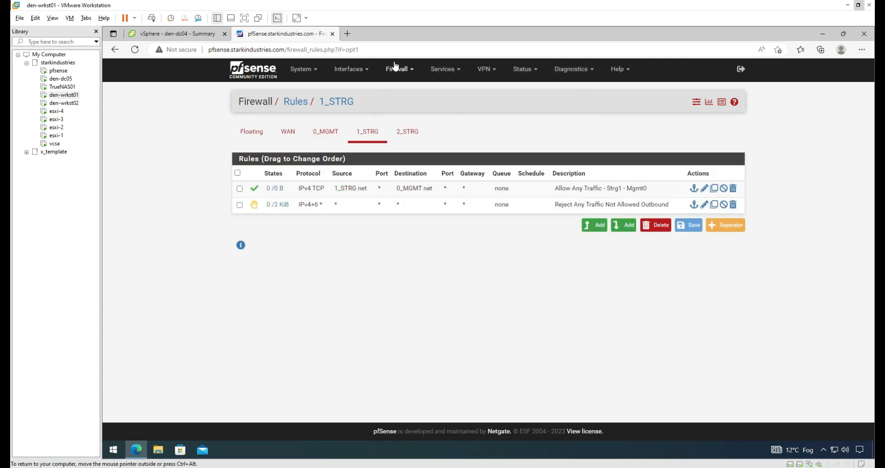
click(347, 34)
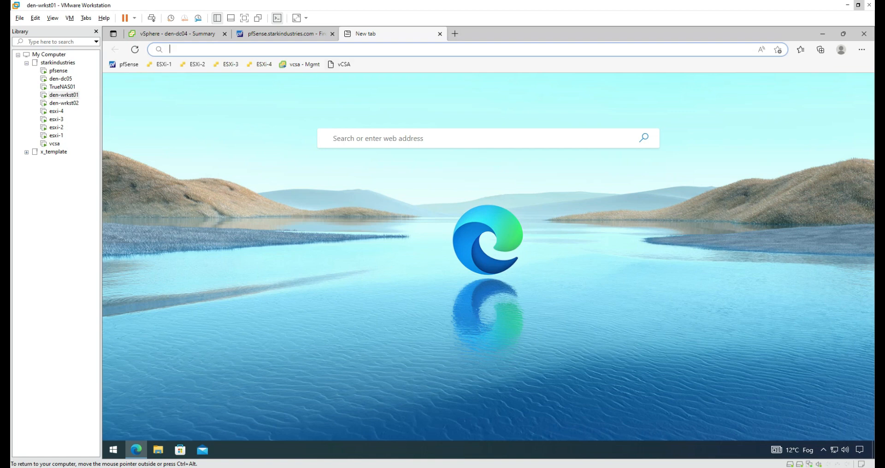
text(http://)
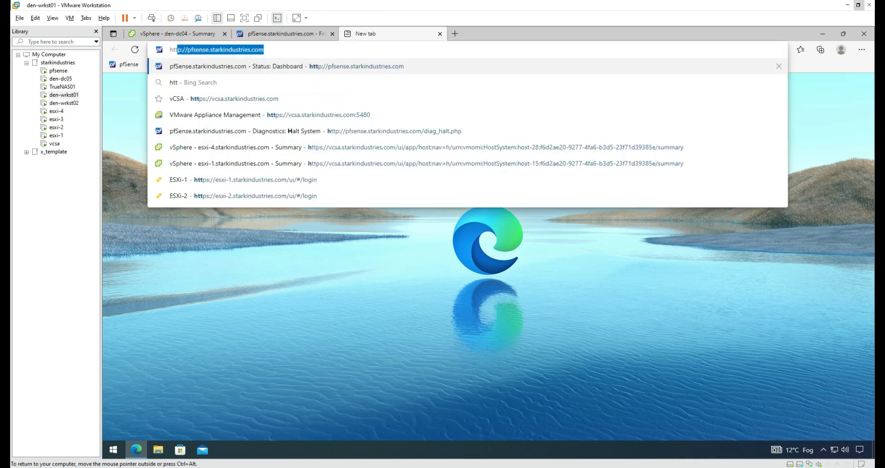
text(1)
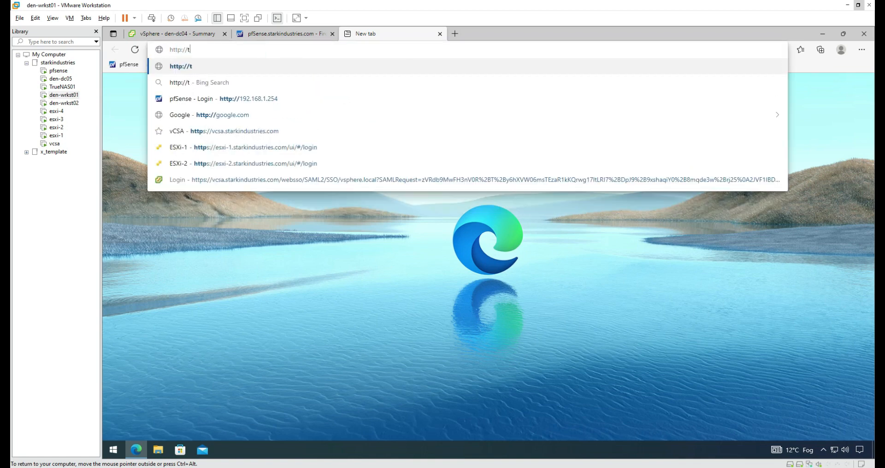
text(0)
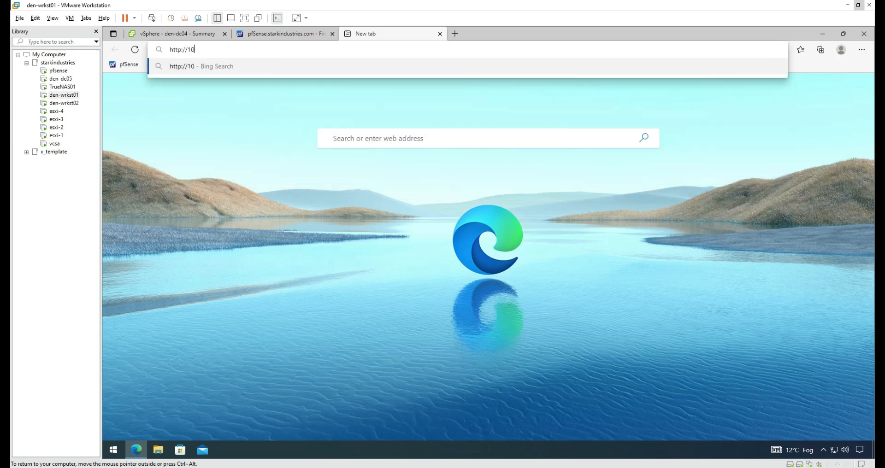
text(.1.1)
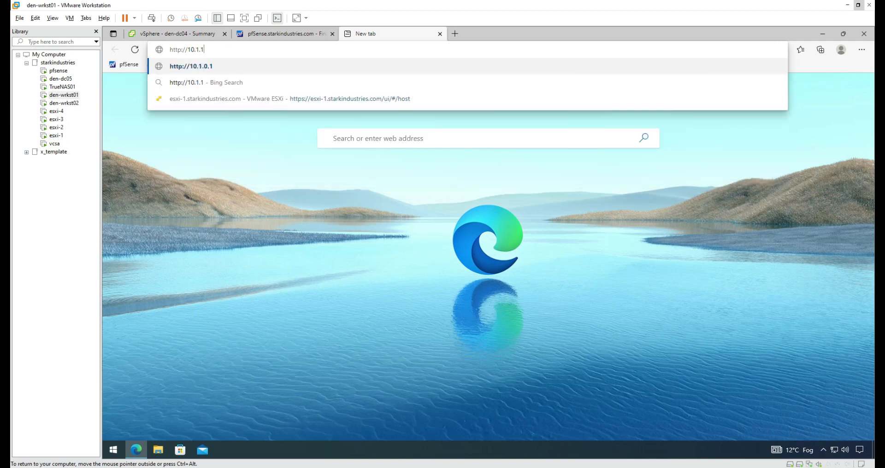
text(.11)
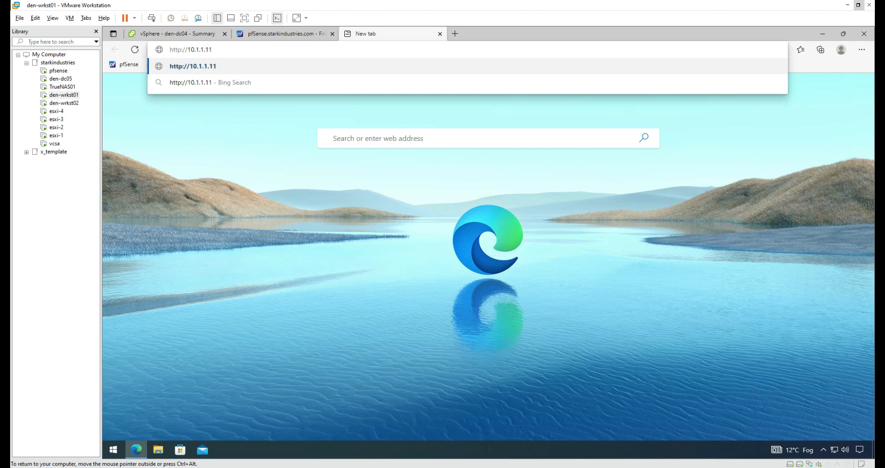
key(Return)
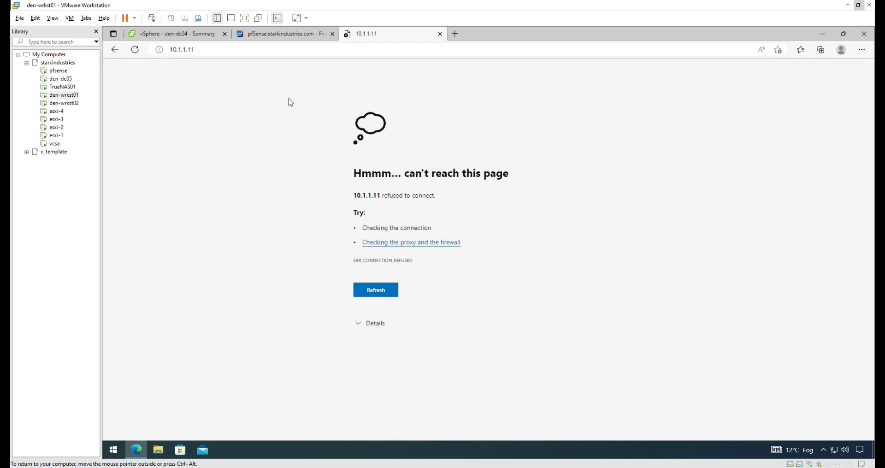
Step: From the TrueNAS01 console menu (option 4), set IPv4 default route 10.1.1.254 and decline IPv6
click(60, 87)
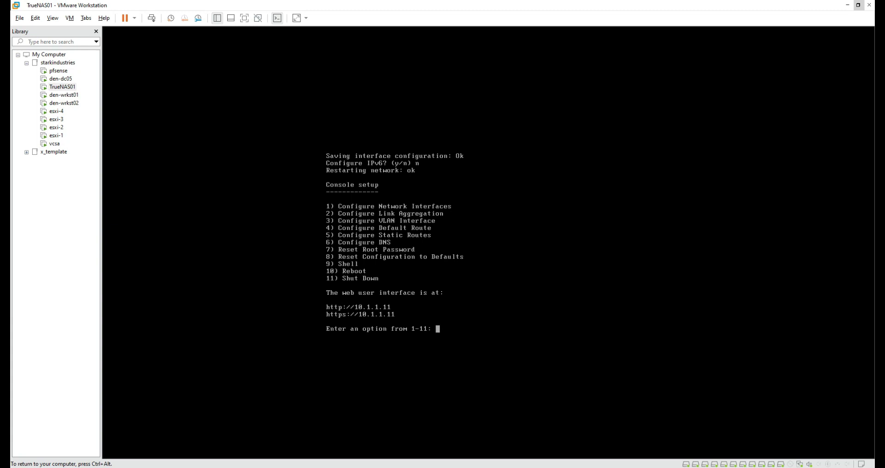
key(Return)
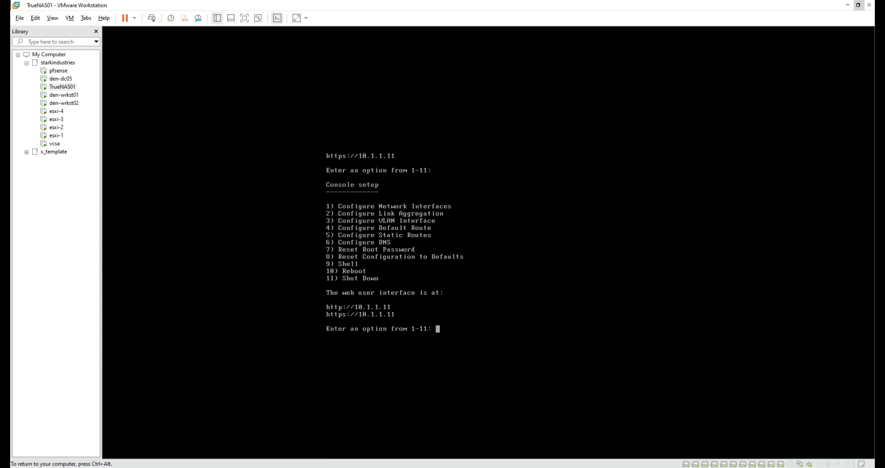
text(4)
key(Return)
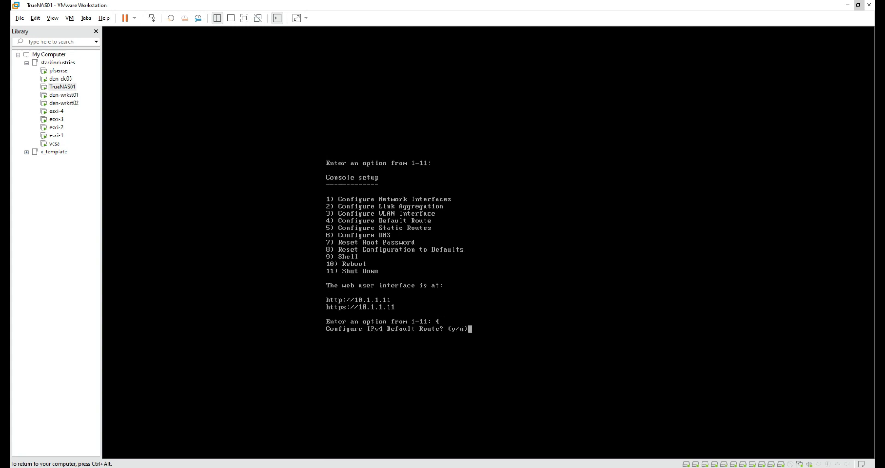
text(y)
key(Return)
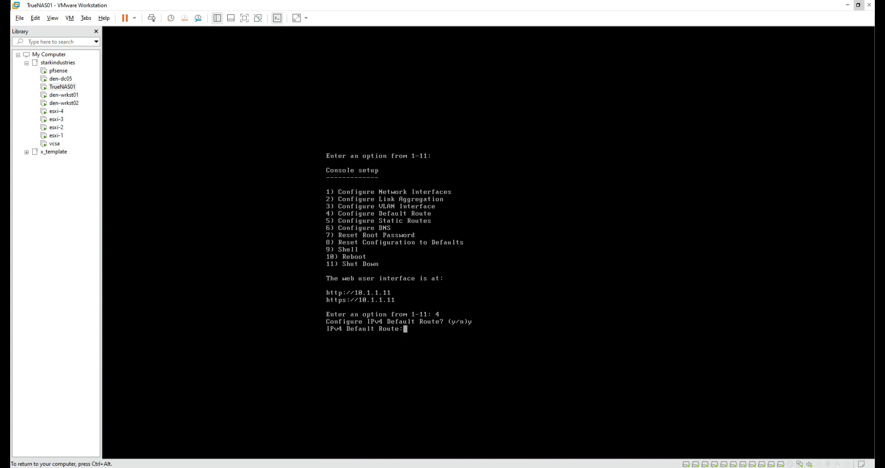
text(10.1.1.254)
key(Return)
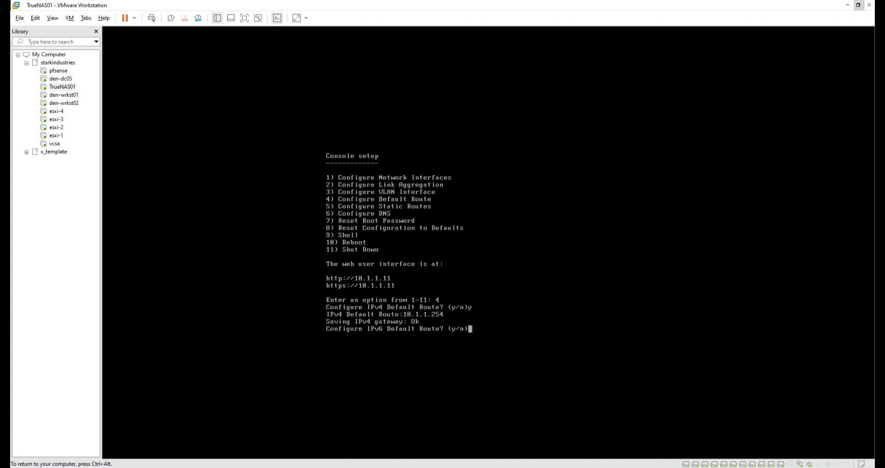
text(n)
key(Return)
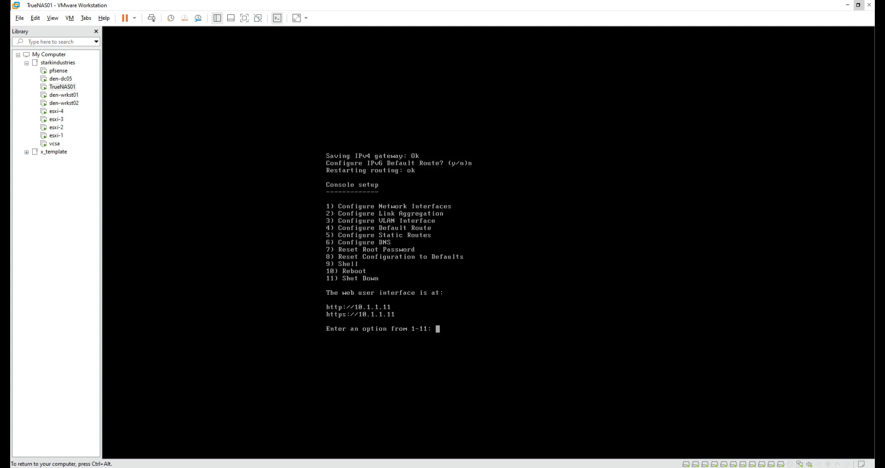
key(ctrl+alt)
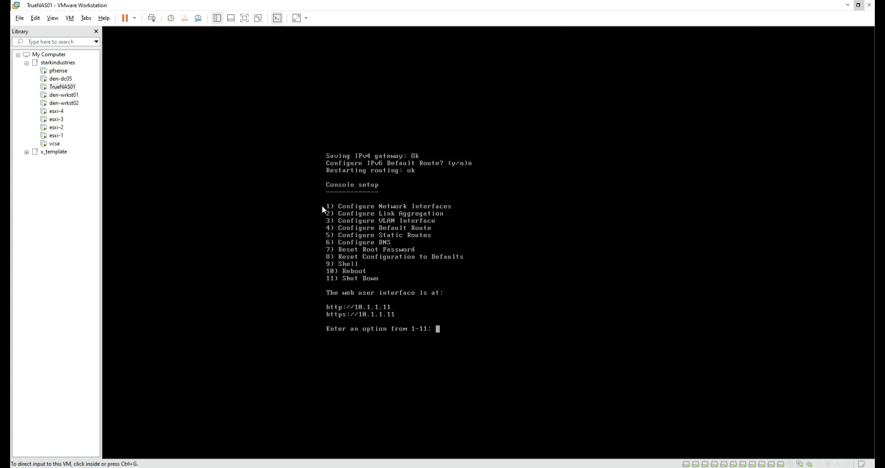
click(69, 94)
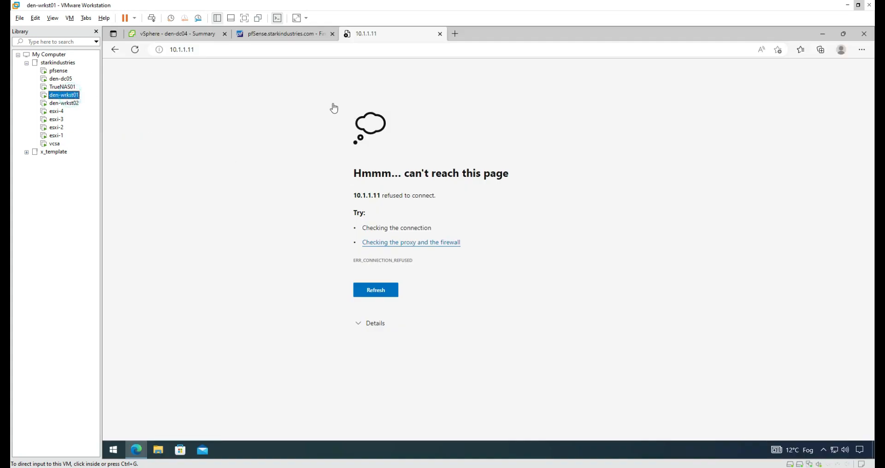
click(247, 51)
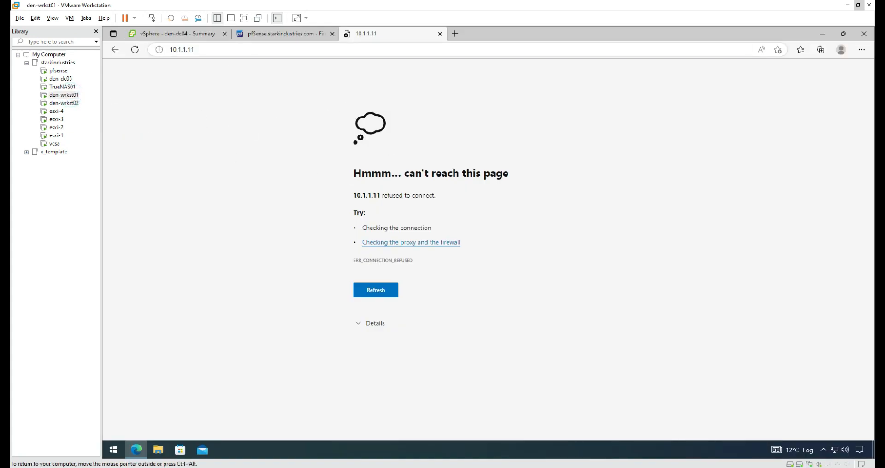
key(ctrl+a)
key(Return)
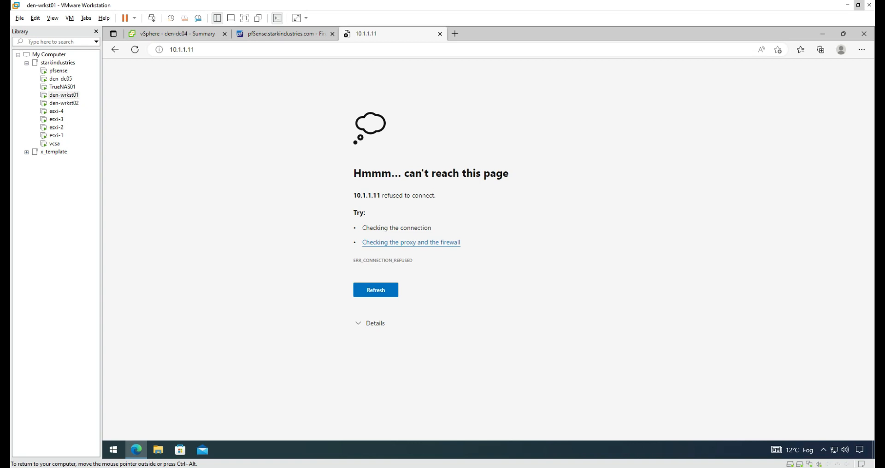
click(252, 35)
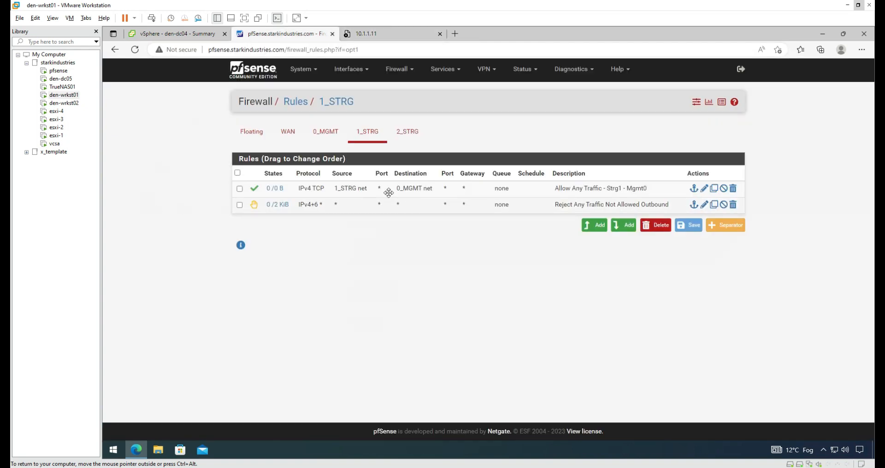
Step: Copy the Strg1-Mgmt0 rule to interface 0_MGMT with source 0_MGMT net and destination 1_STRG net
click(714, 189)
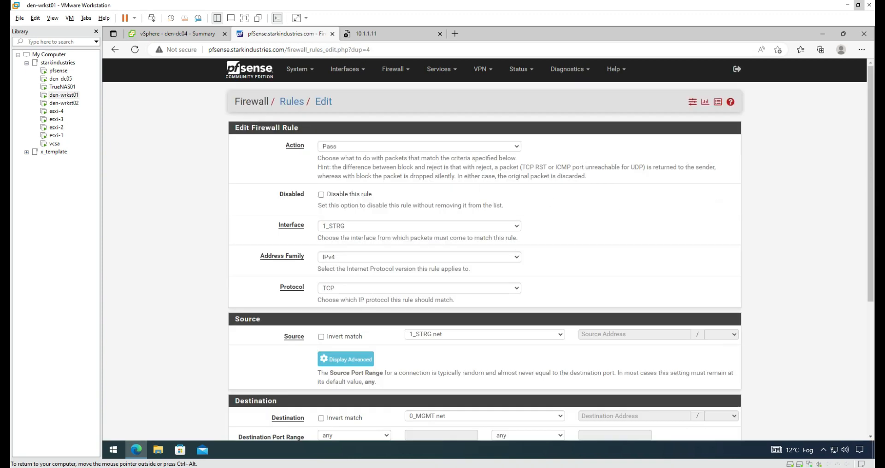
click(369, 227)
click(353, 245)
scroll(270, 276, down, 1)
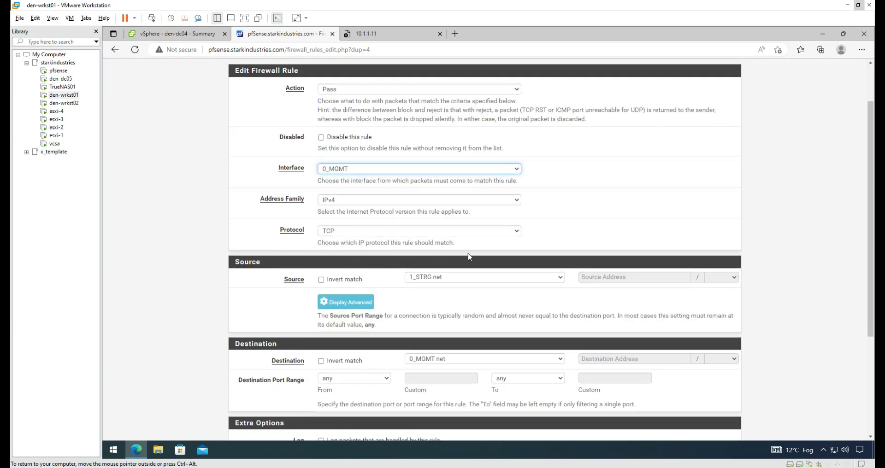
click(478, 278)
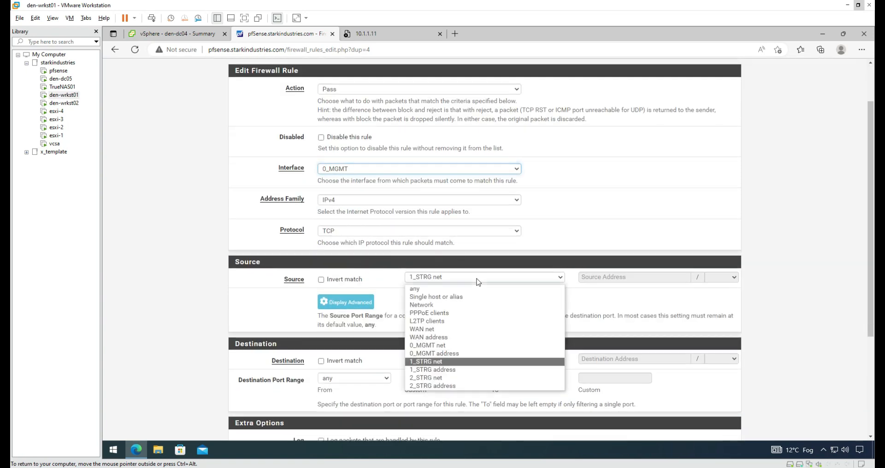
click(452, 346)
scroll(460, 331, down, 2)
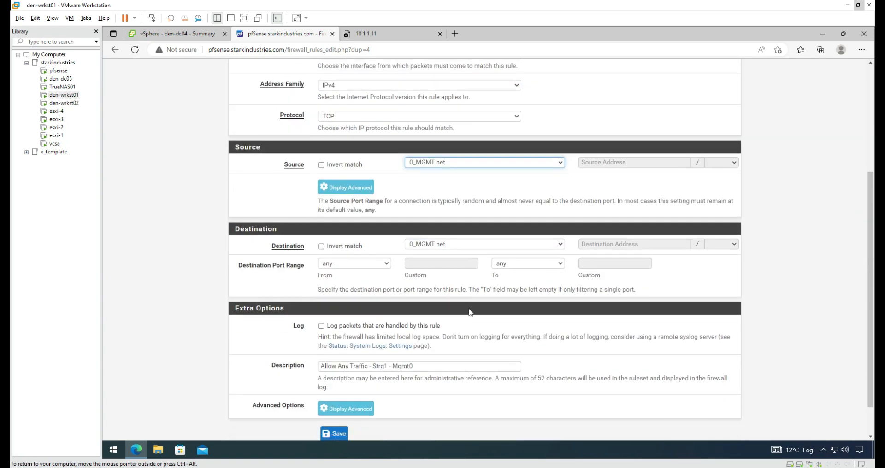
click(469, 244)
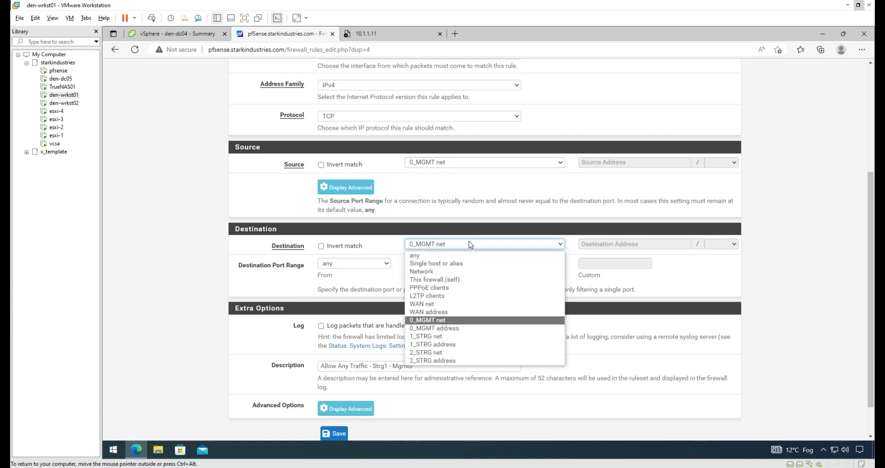
click(445, 336)
Step: Change the description to 'Allow Any Traffic - Mgmt0 - Strg1' and save the rule
drag(376, 366, 392, 366)
key(BackSpace)
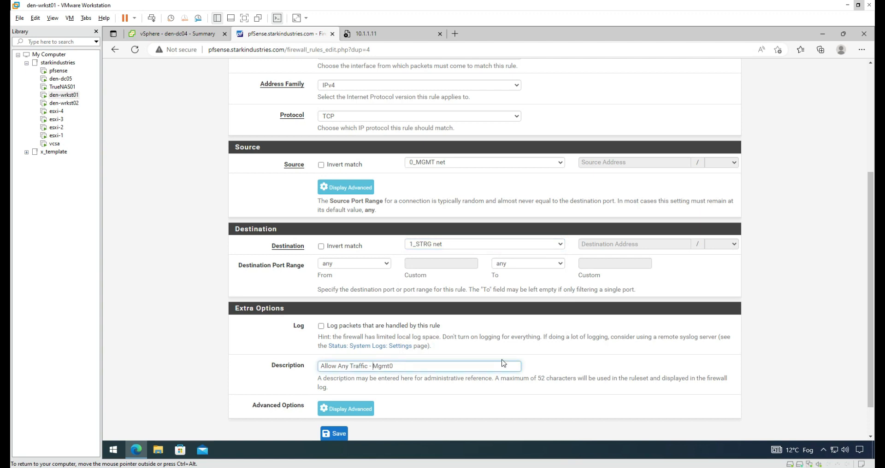
text(- Strg1)
click(334, 433)
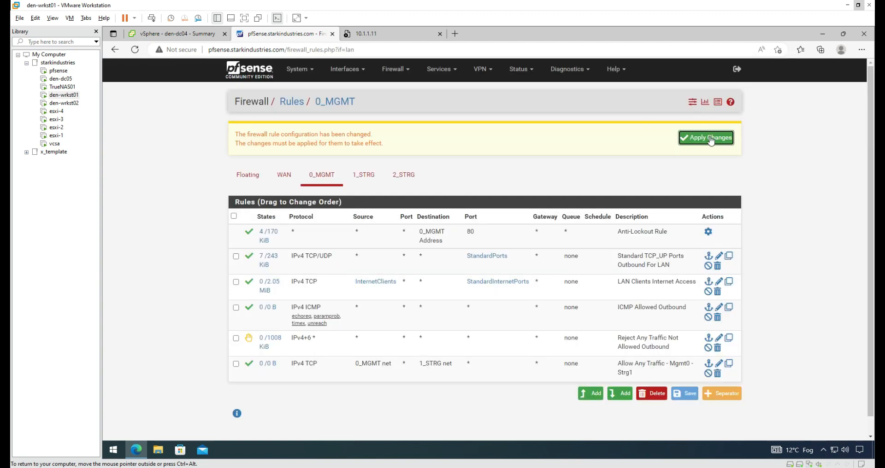
Step: Apply the 0_MGMT rule, move it directly below Anti-Lockout, and save and apply the new order
click(710, 138)
click(731, 135)
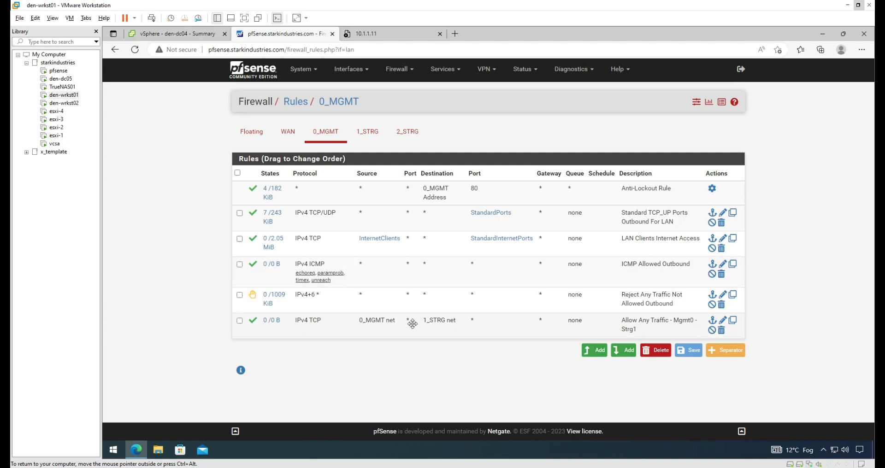
drag(412, 324, 426, 206)
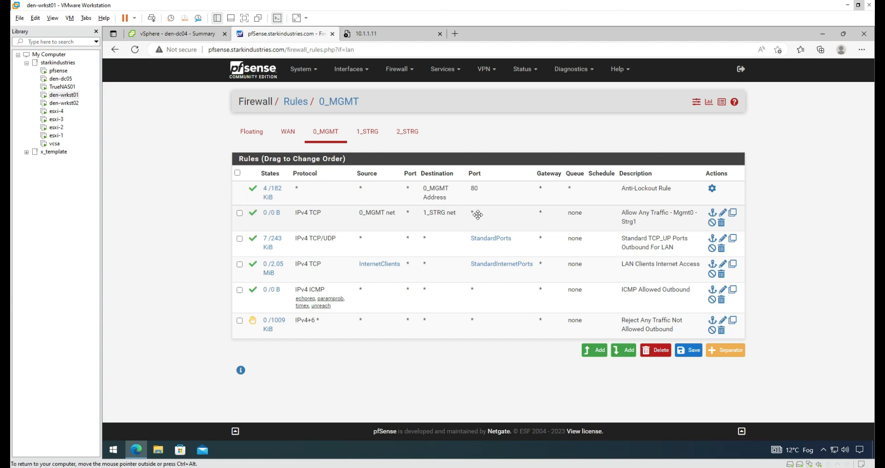
click(688, 350)
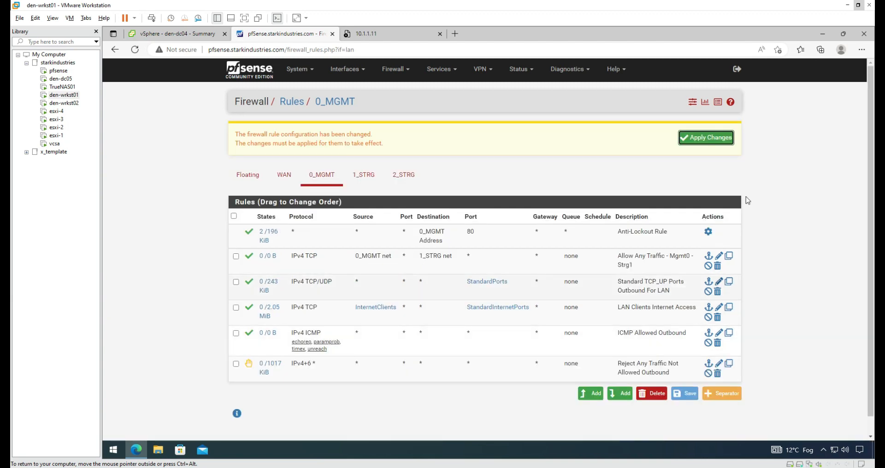
click(704, 139)
click(732, 138)
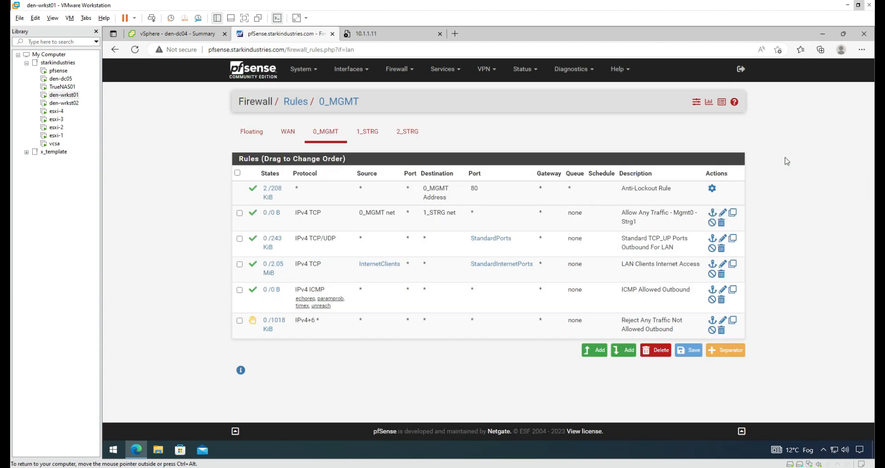
click(374, 35)
Step: Reload 10.1.1.11 and sign in to TrueNAS as root with the account password
click(136, 51)
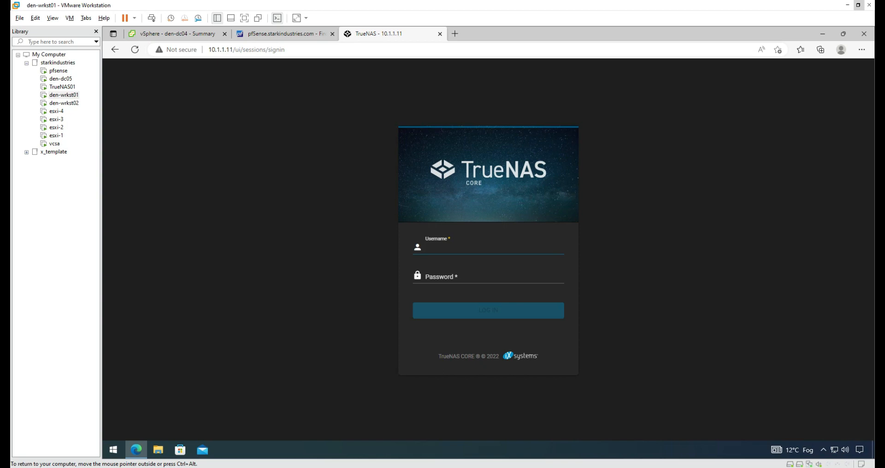
text(root)
key(Tab)
text(••••••••••)
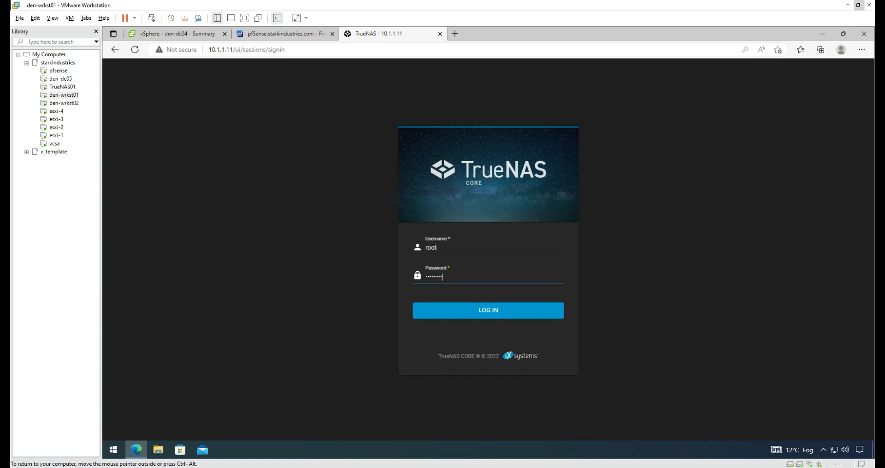
key(Return)
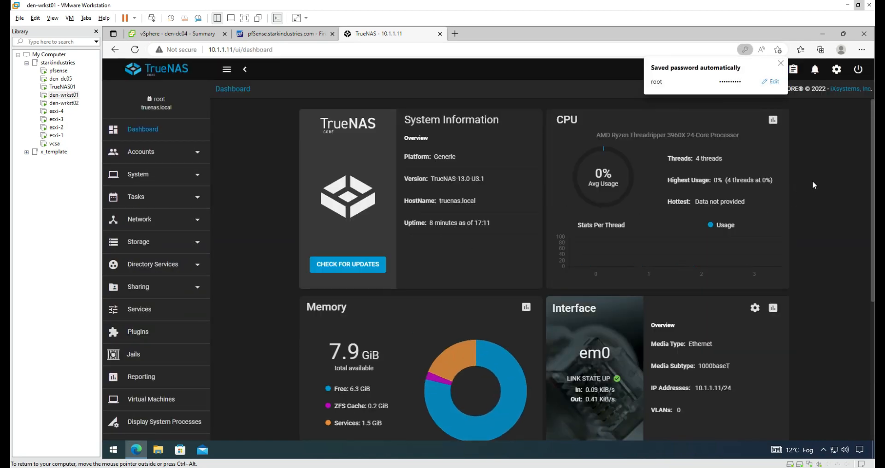
click(780, 63)
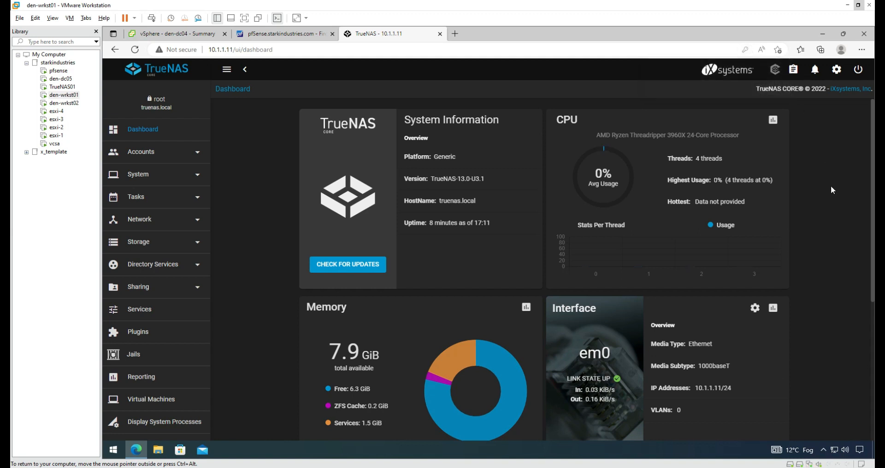